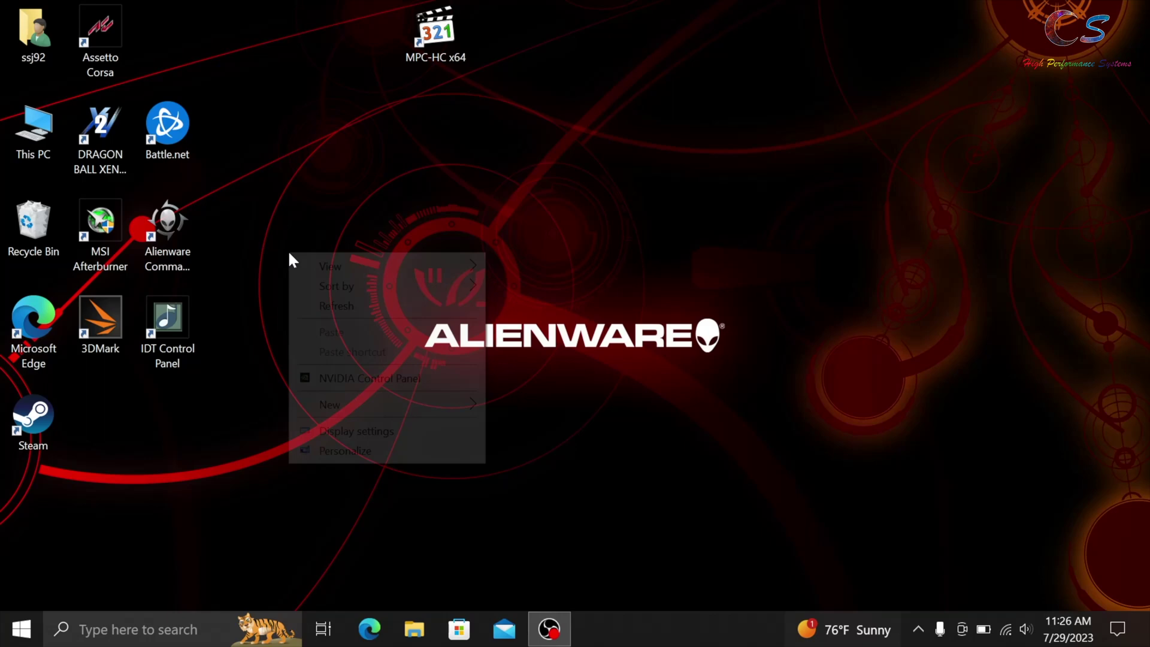
Open NVIDIA Control Panel and view System Information showing two GTX 880M cards on driver 474.14
left_click(372, 382)
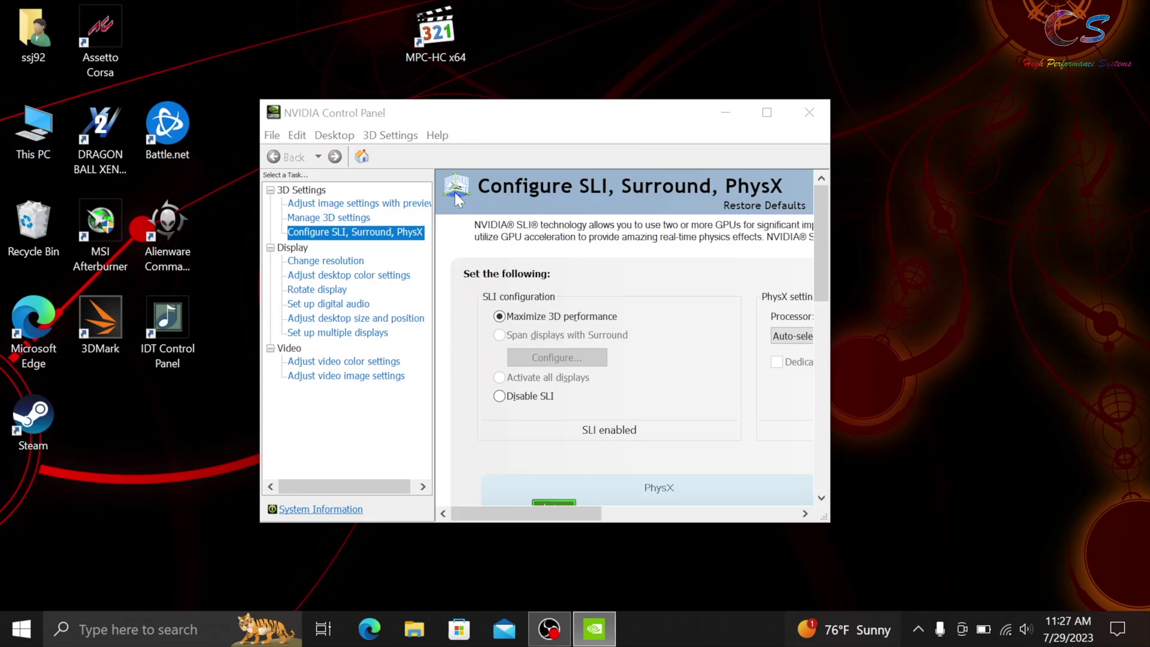
left_click(320, 510)
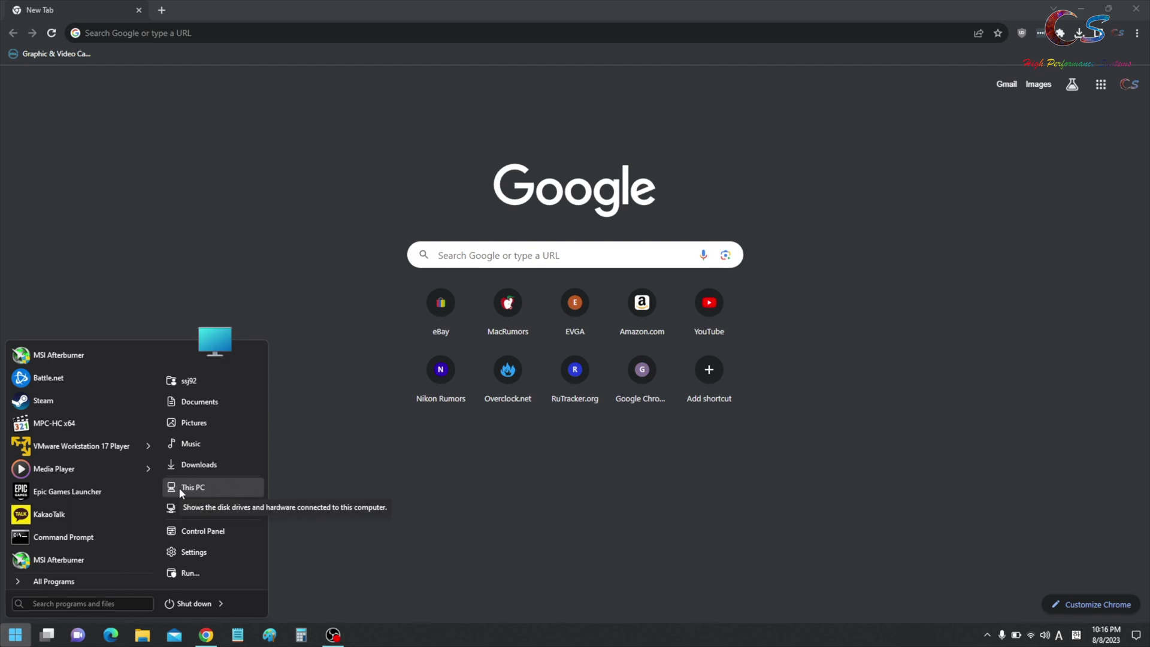
Open Device Manager from This PC's Properties and close the system page
right_click(179, 487)
left_click(218, 480)
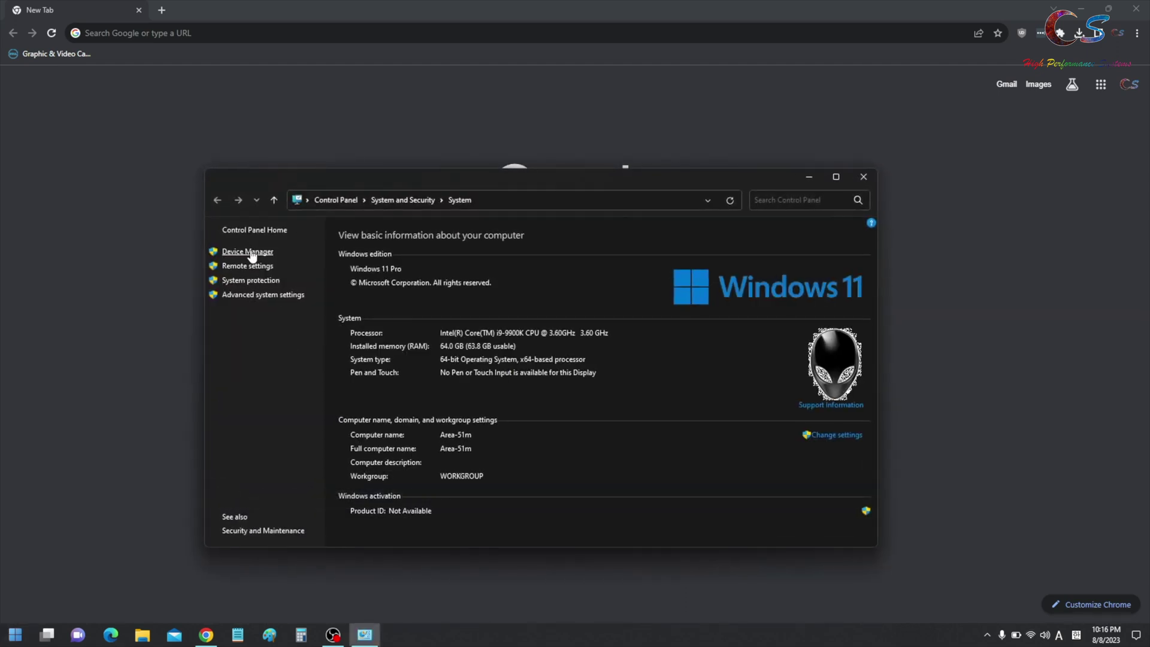
left_click(251, 252)
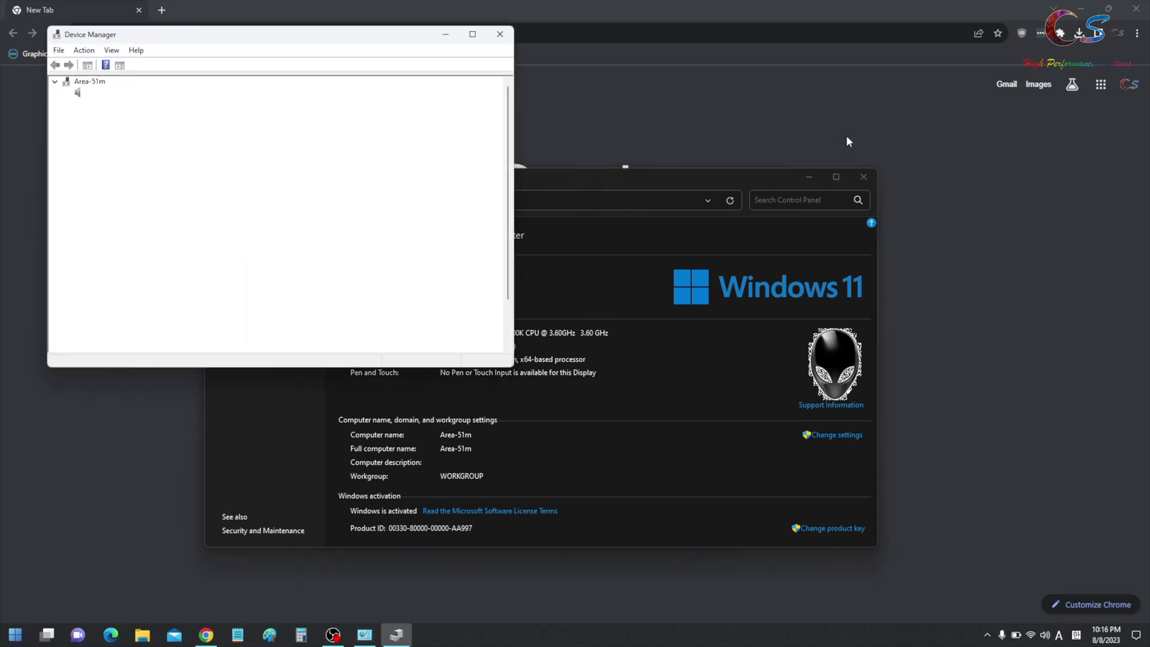
left_click(864, 177)
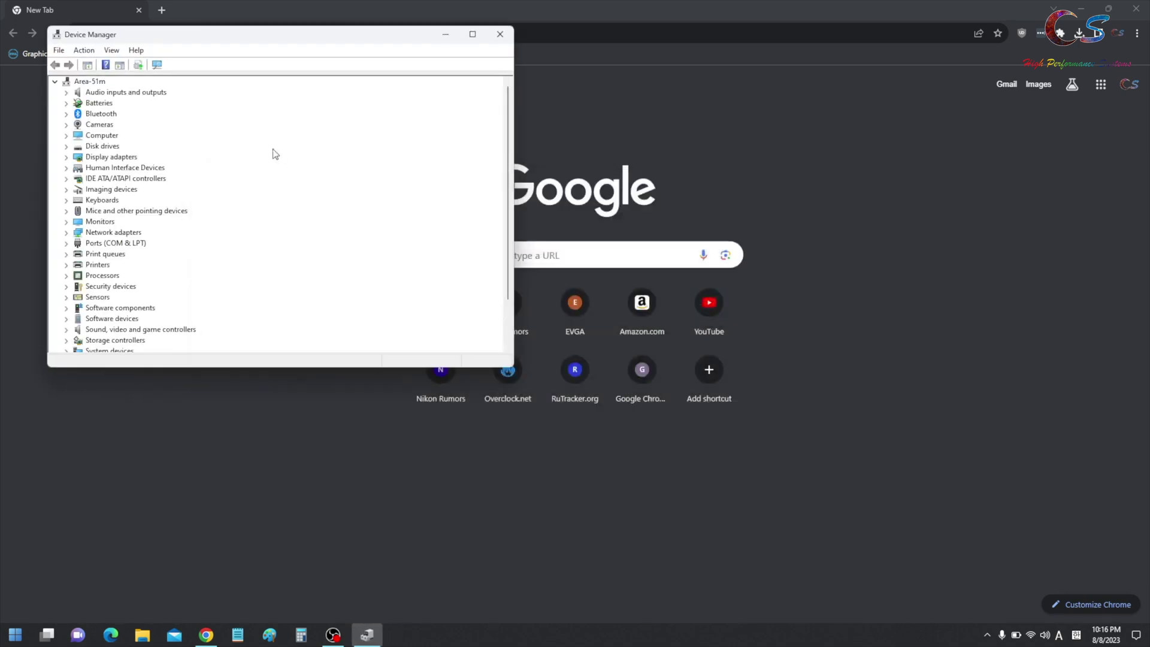
Show the GeForce RTX 2080's Hardware Ids under Details and bring up copy options for the second ID
left_click(66, 157)
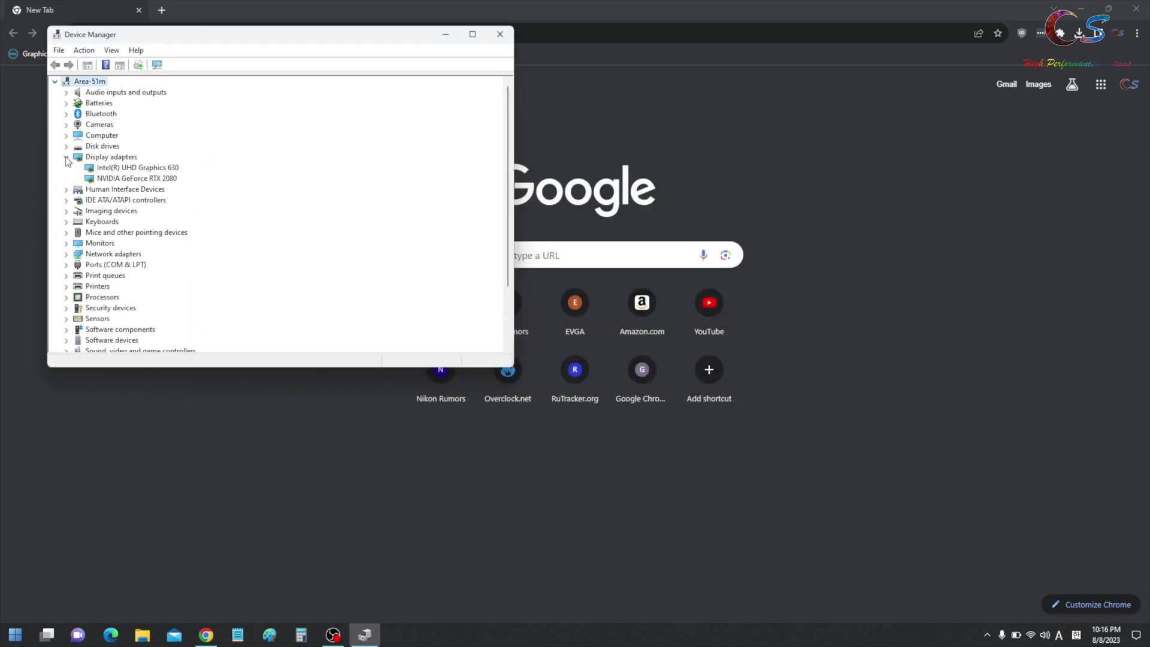
left_click(125, 179)
double_click(142, 179)
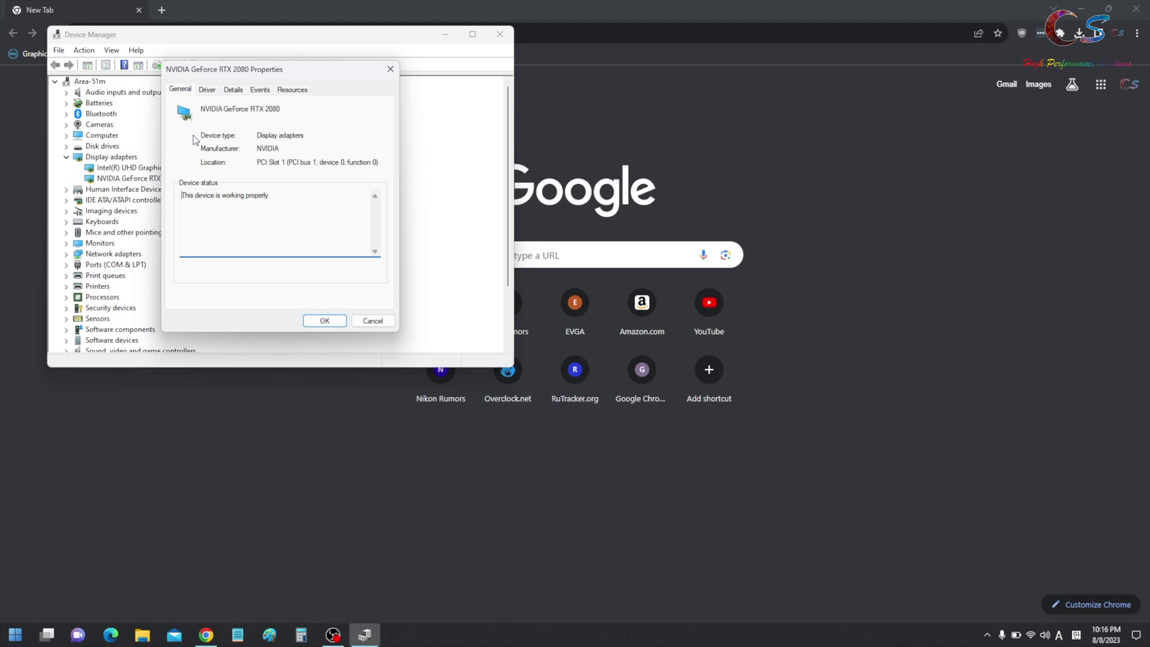
left_click(213, 95)
left_click(232, 91)
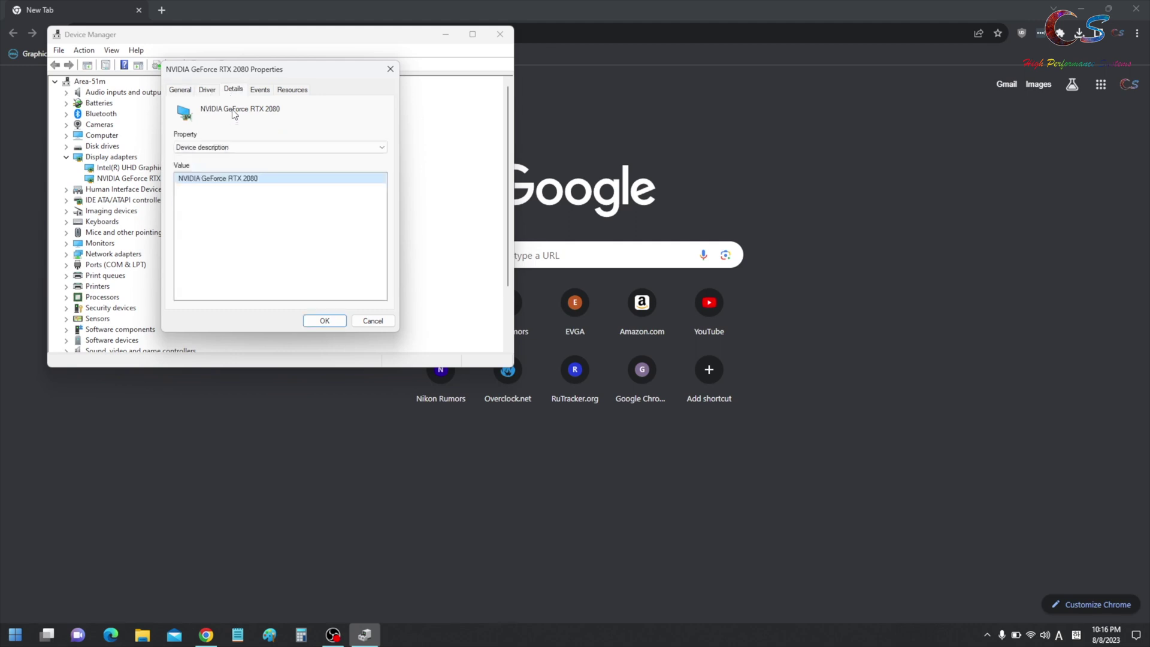
left_click(248, 148)
left_click(244, 174)
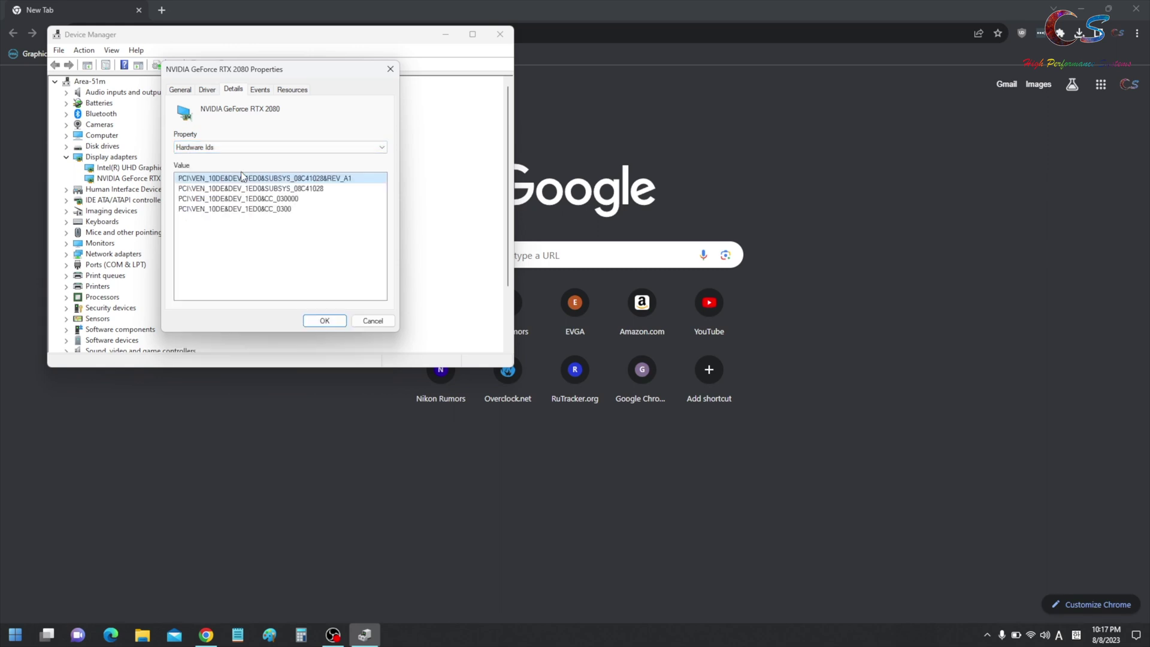
right_click(256, 189)
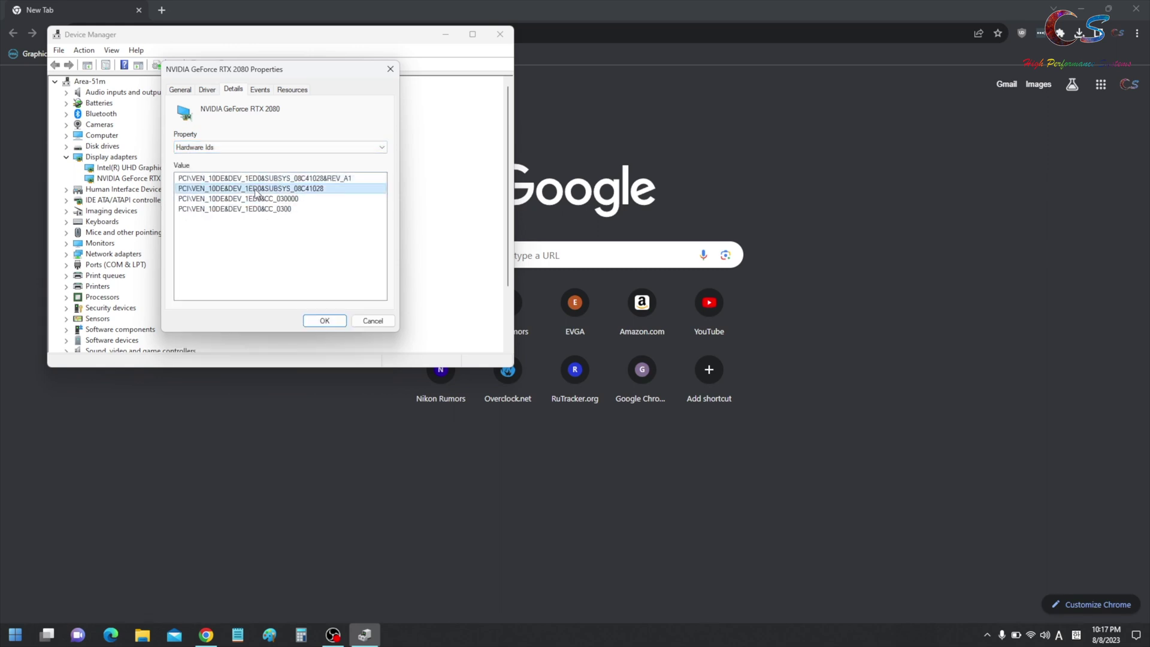
Copy the second hardware ID, close Device Manager, and search Google for it
left_click(284, 197)
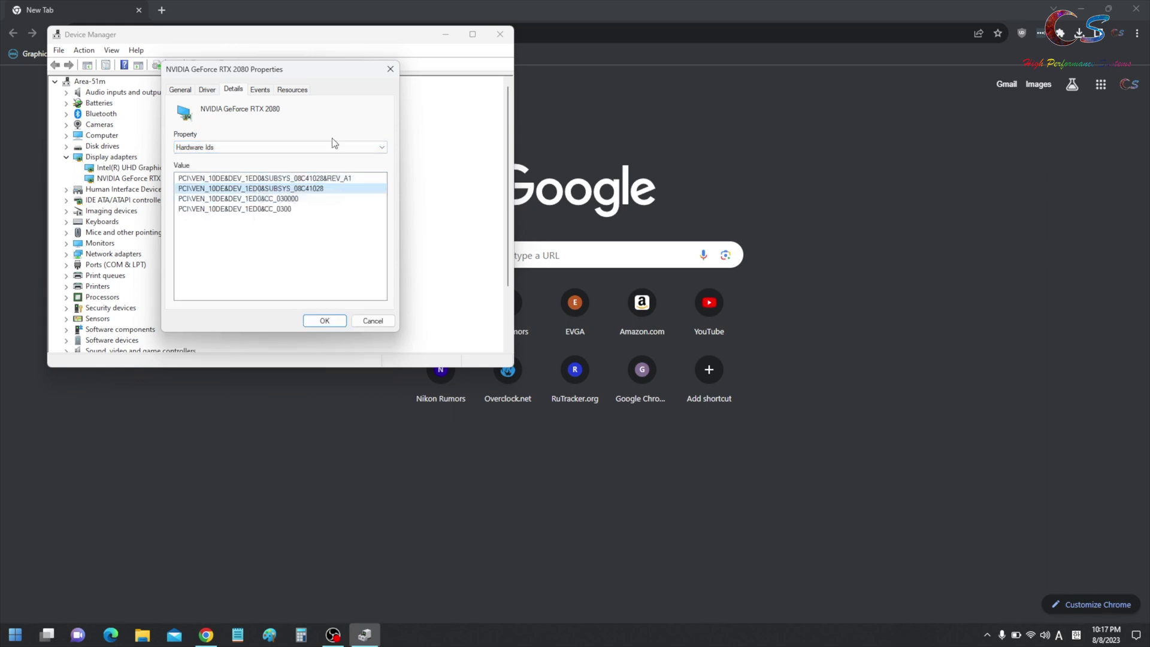
left_click(390, 69)
left_click(502, 34)
left_click(403, 30)
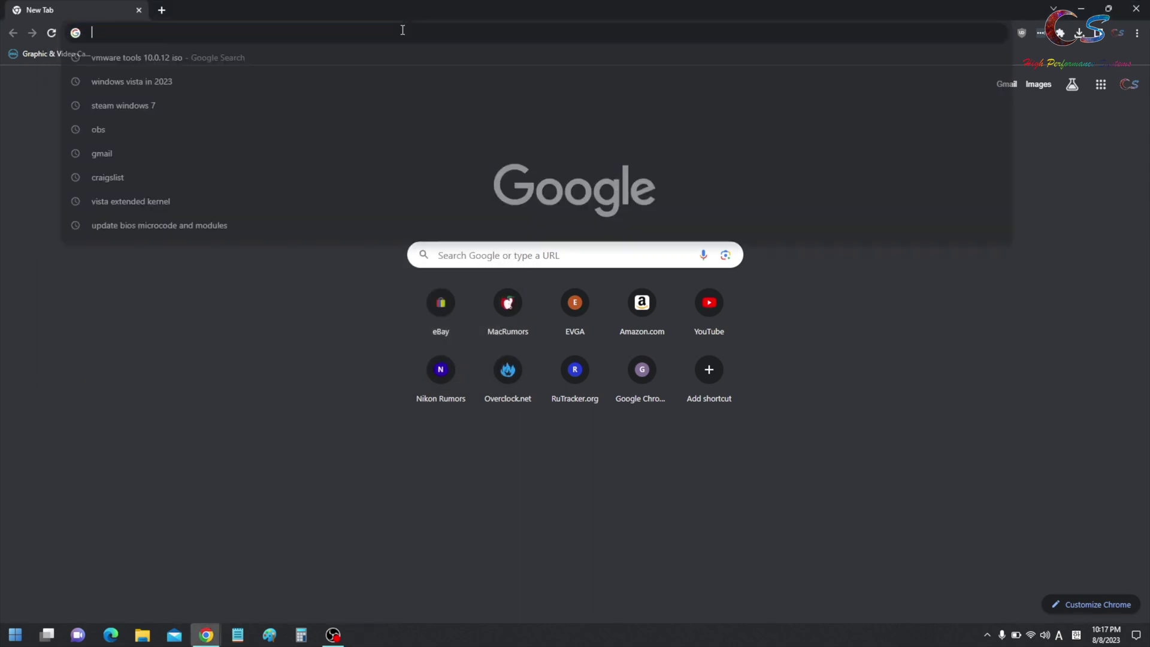
key("ctrl+v")
key("Return")
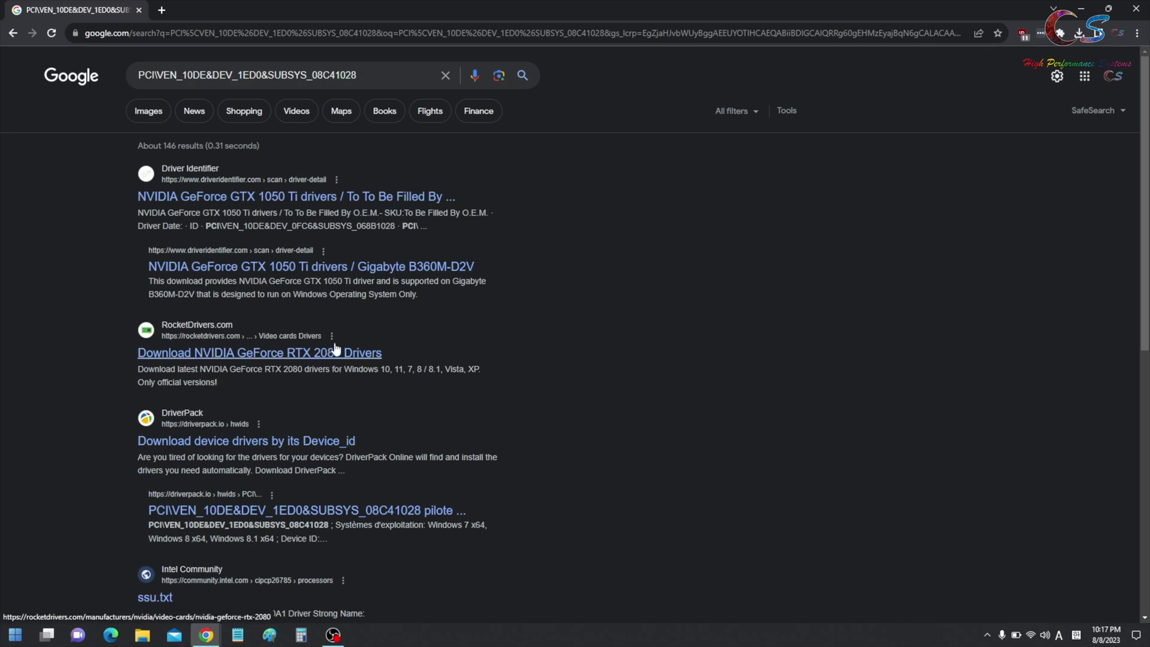
scroll(290, 450, "down", 2)
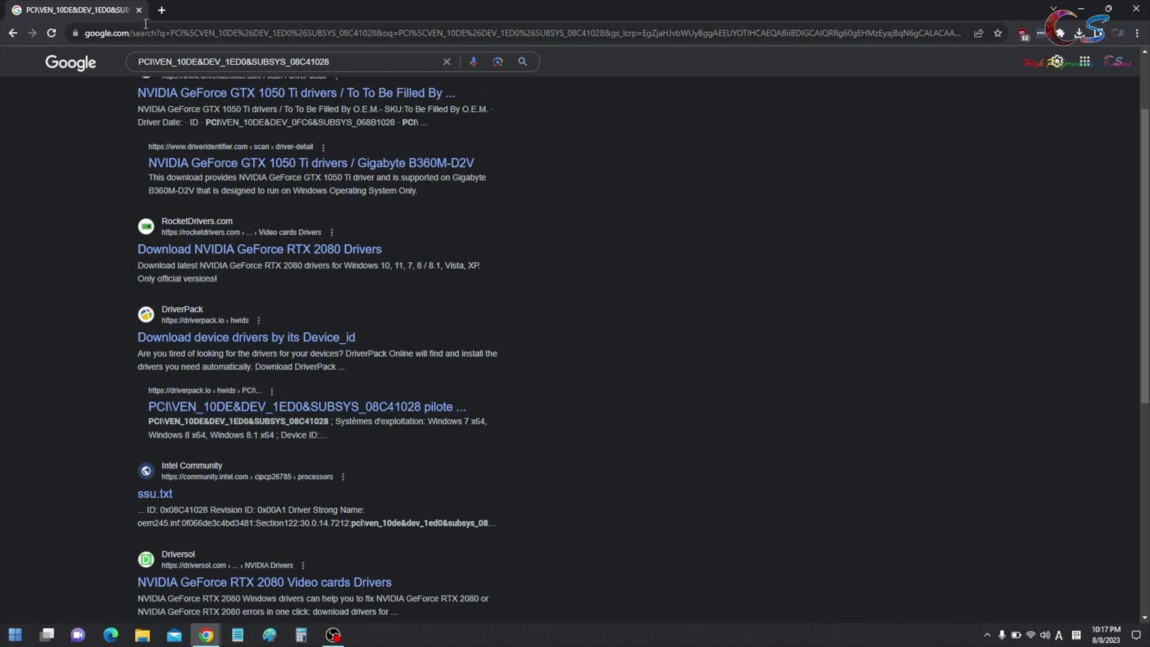
Replace the hardware ID results tab with a new Google search for '880m'
left_click(161, 10)
left_click(139, 11)
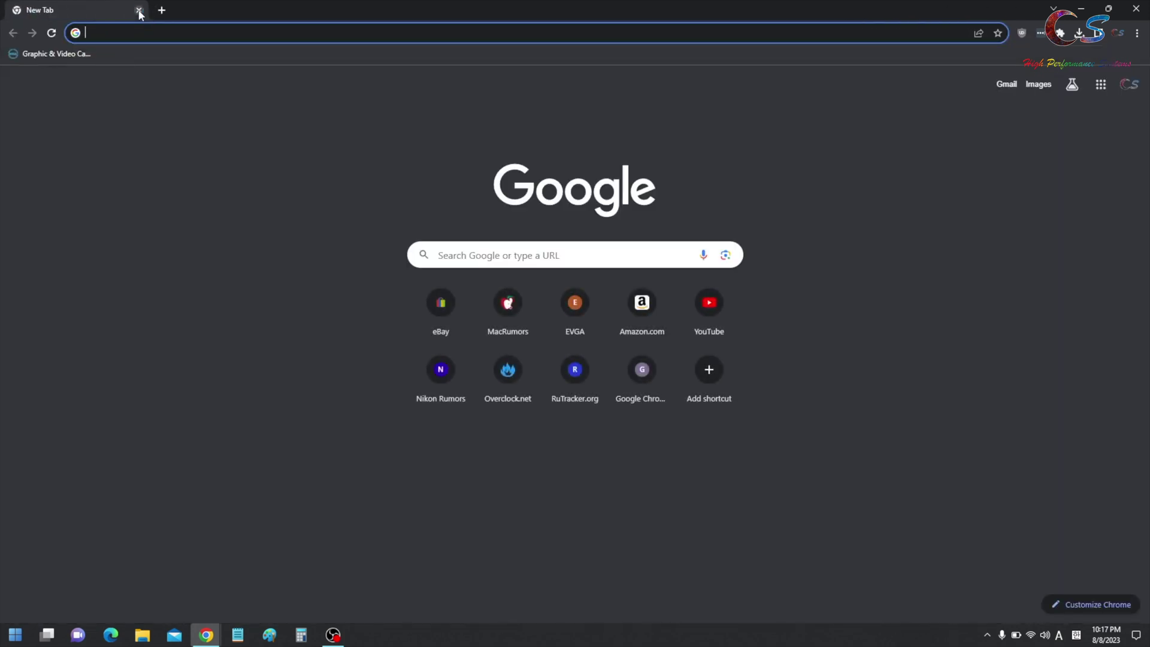
type("8")
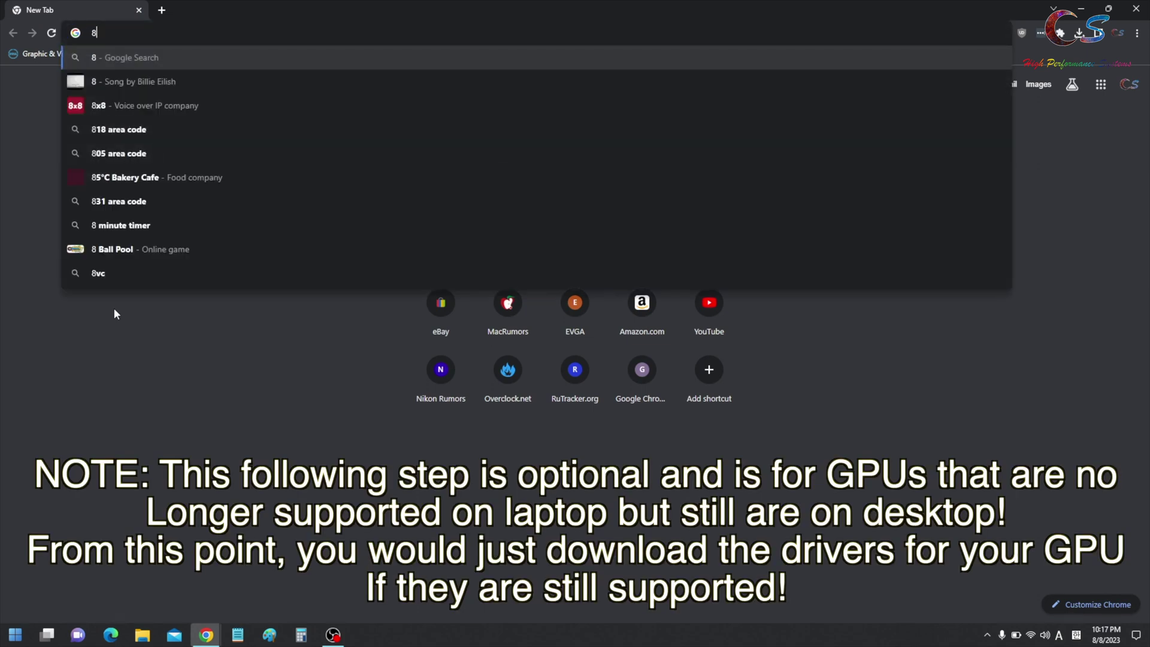
type("80m")
key("Return")
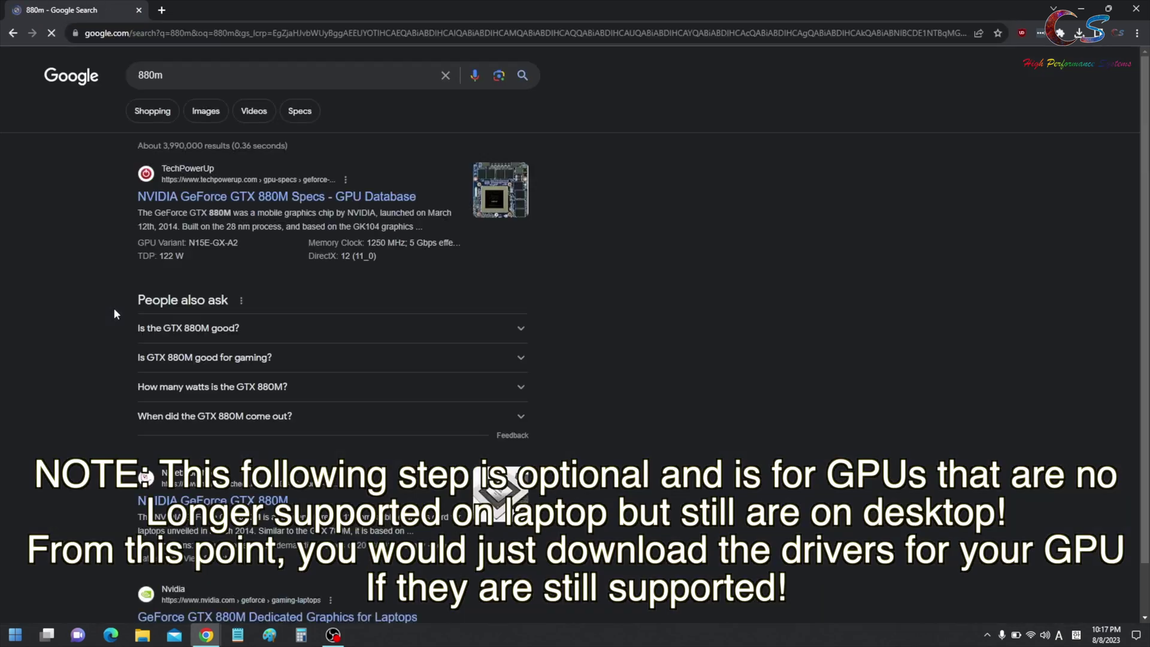
Open TechPowerUp's GTX 880M specs and note its 1536 cores and GK104 processor
left_click(302, 206)
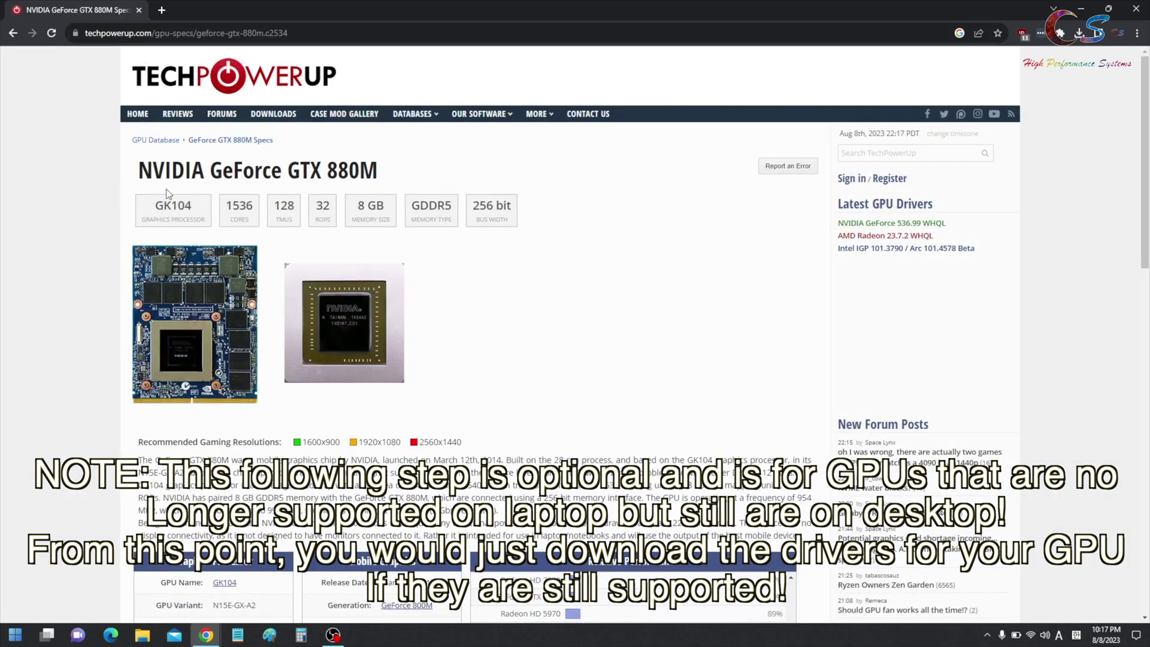
double_click(235, 206)
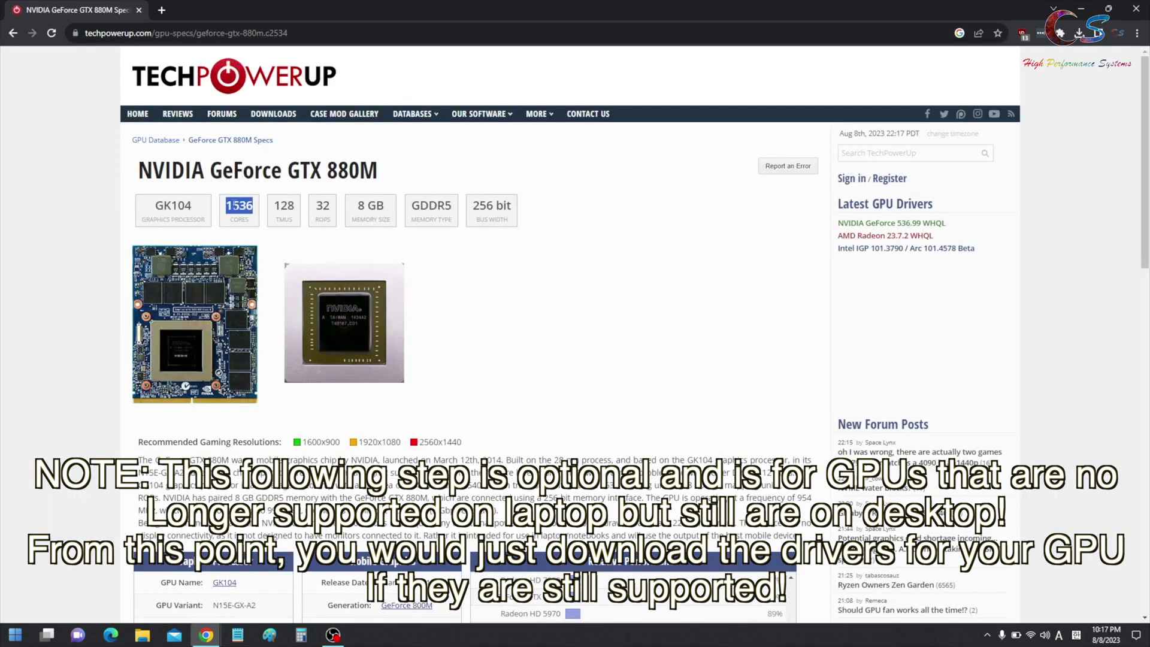
double_click(175, 205)
left_click(91, 282)
scroll(91, 282, "down", 5)
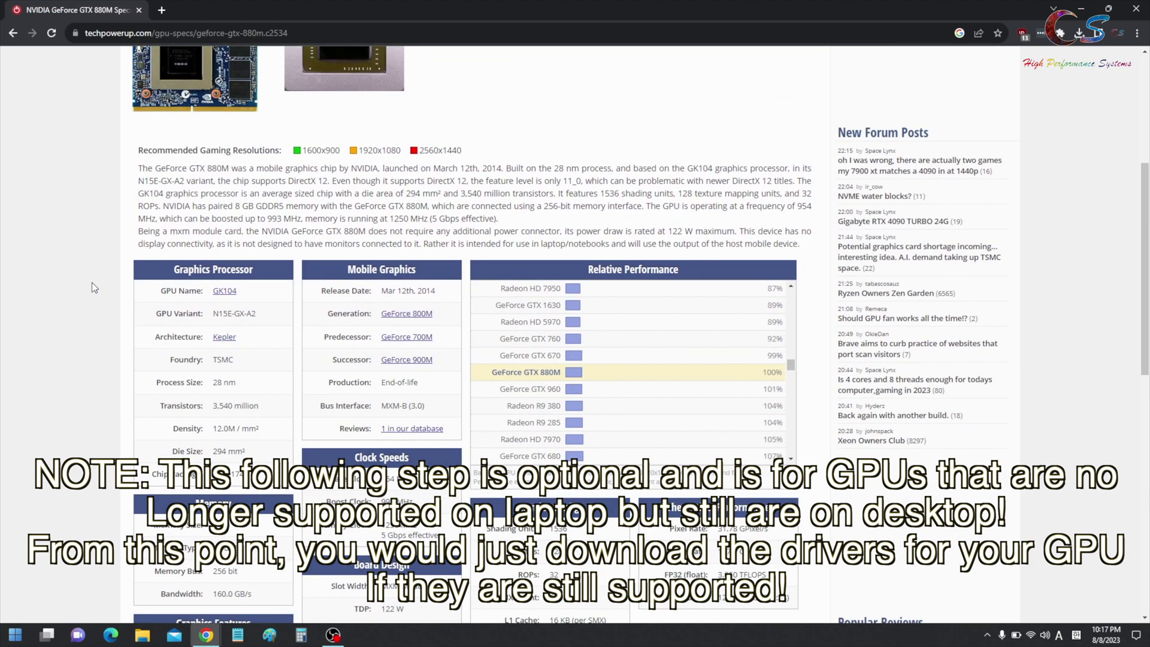
Open the GK104 specs page and browse its card list, noting the GTX 680's 1536 shaders
left_click(224, 292)
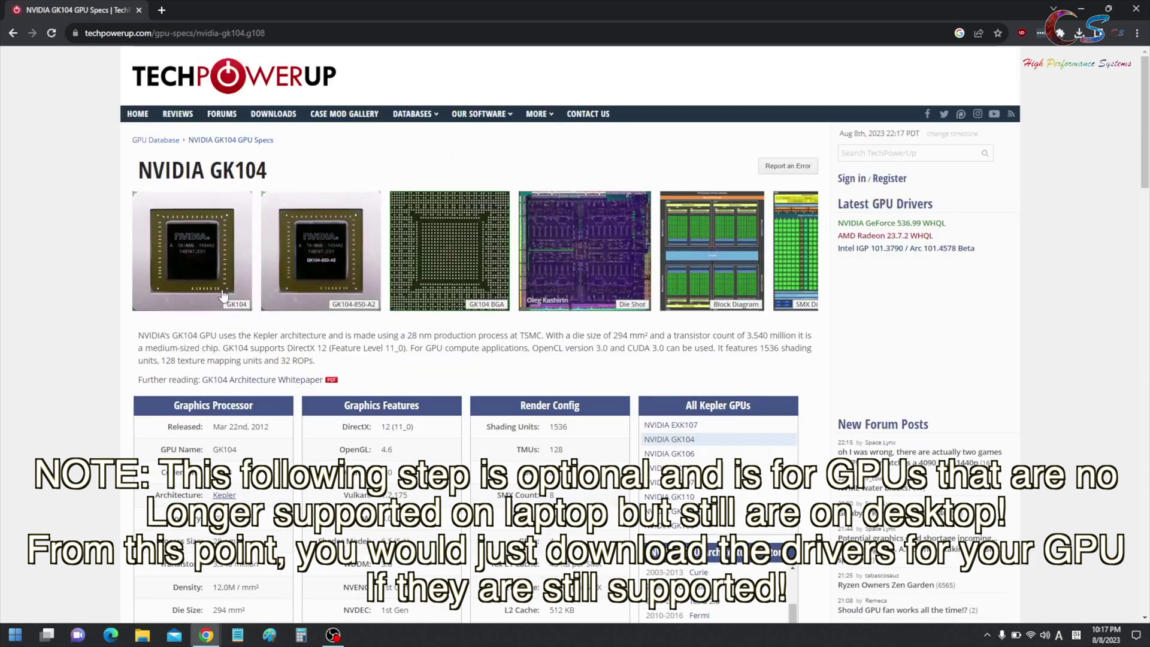
scroll(100, 419, "down", 15)
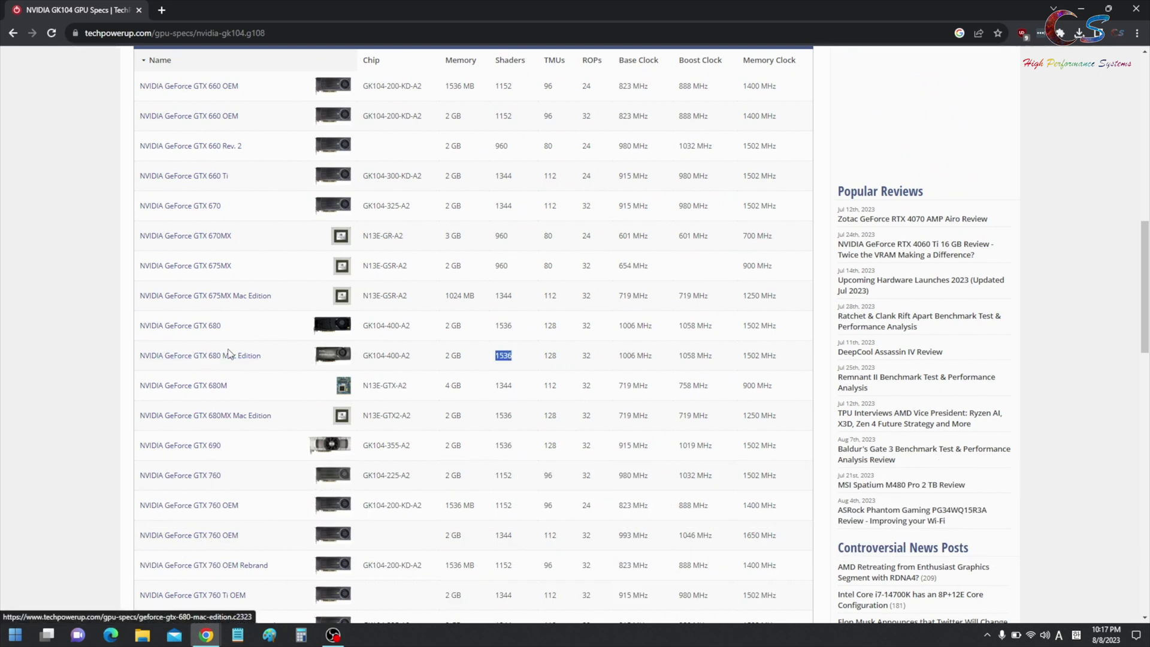
double_click(504, 325)
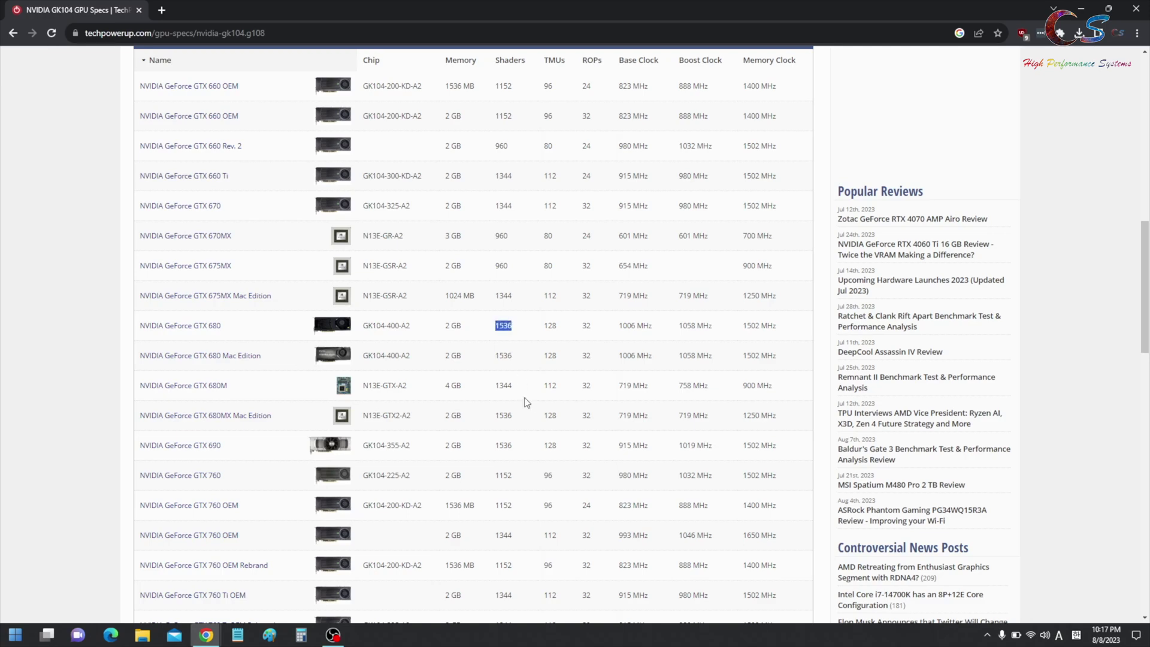
scroll(524, 397, "down", 5)
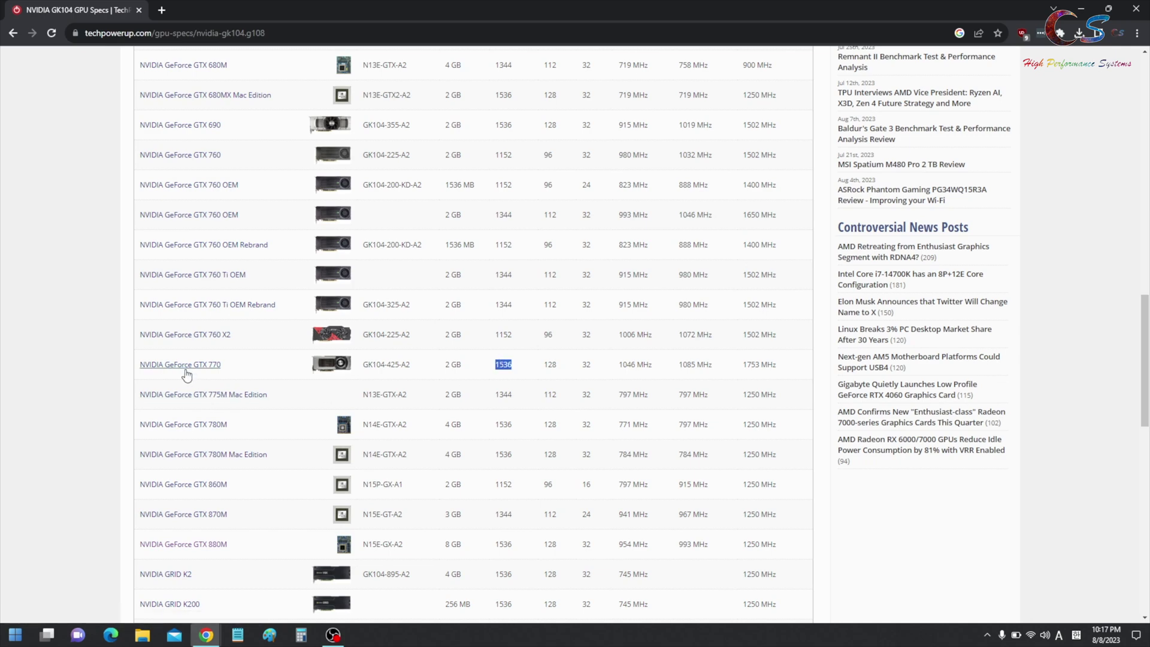
Search Google for 'nvidi' and go to NVIDIA's driver downloads page
left_click(164, 10)
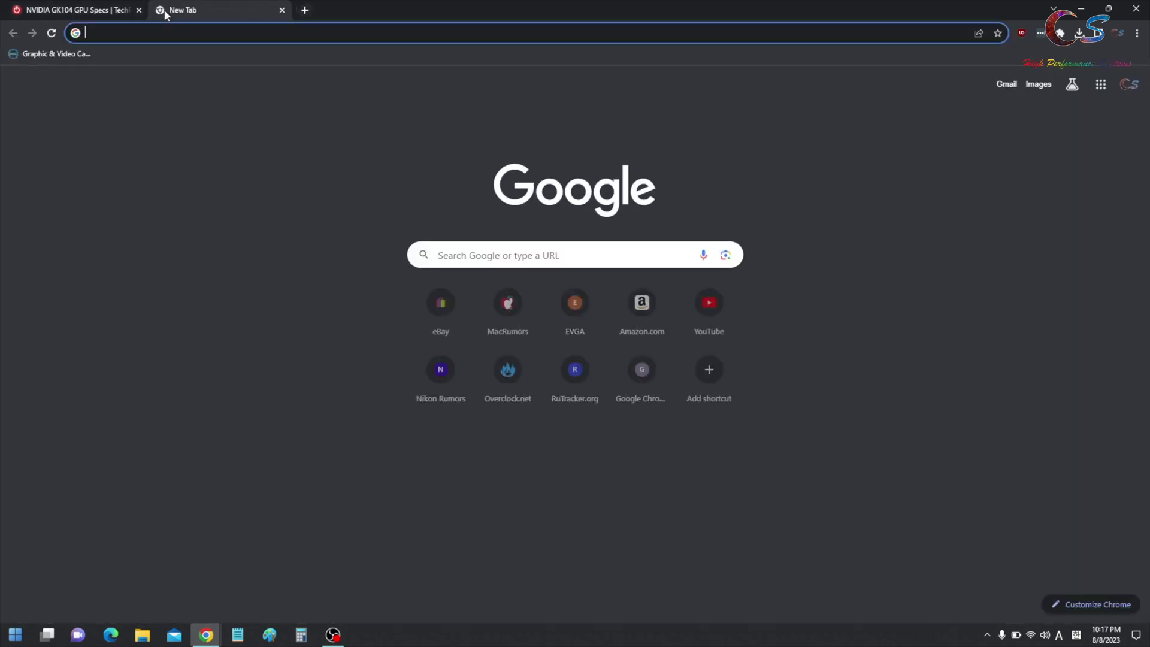
type("nvidi")
key("Return")
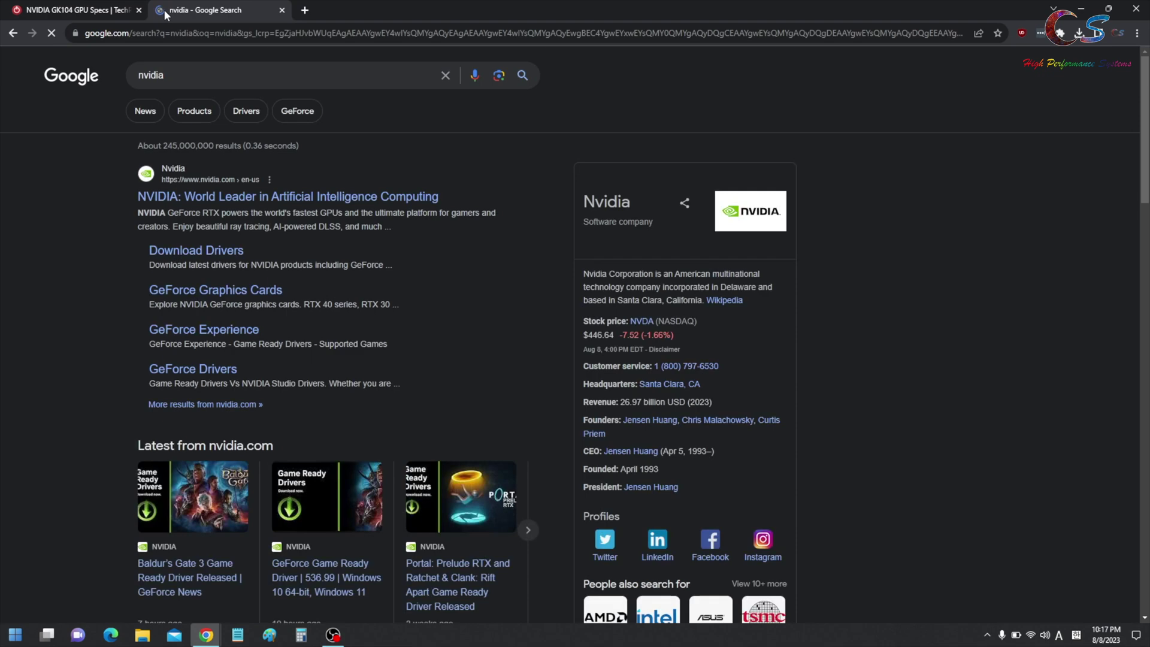
left_click(235, 202)
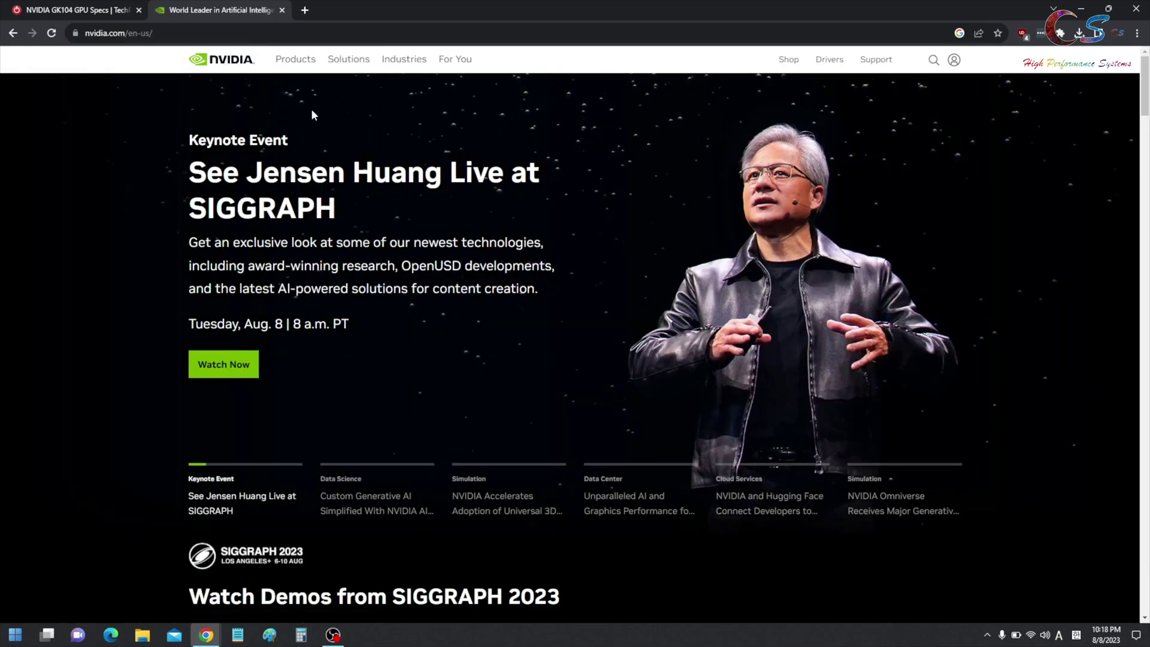
left_click(830, 60)
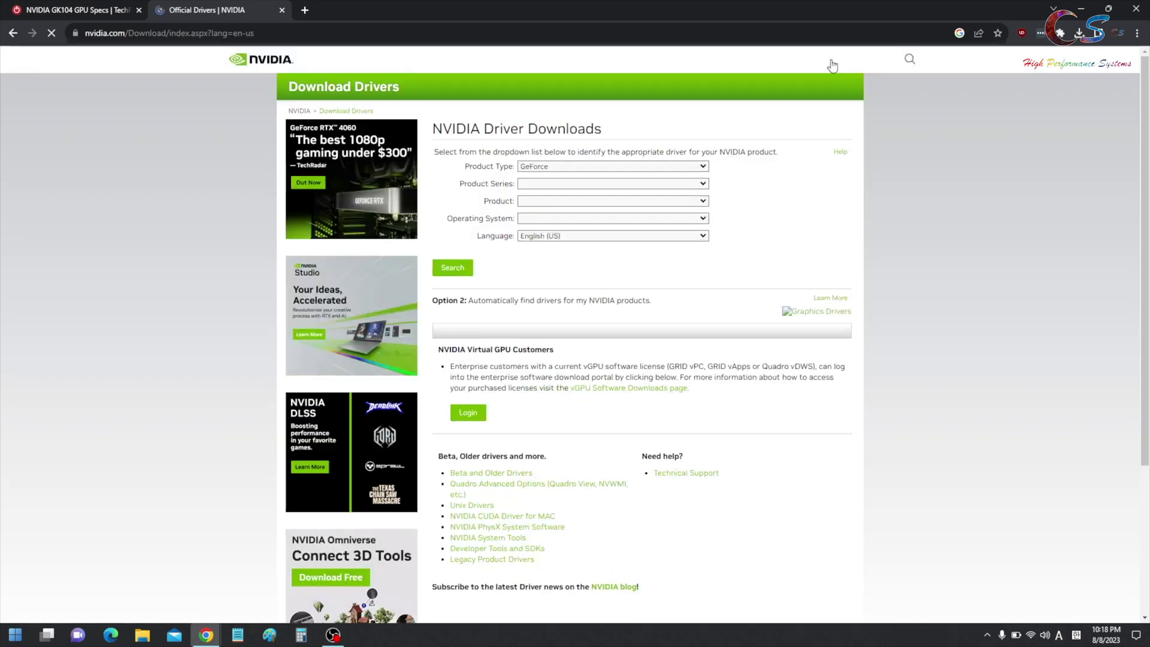
Search drivers for GeForce 700 Series GTX 770 on Windows 10 64-bit
left_click(566, 169)
left_click(563, 176)
left_click(563, 181)
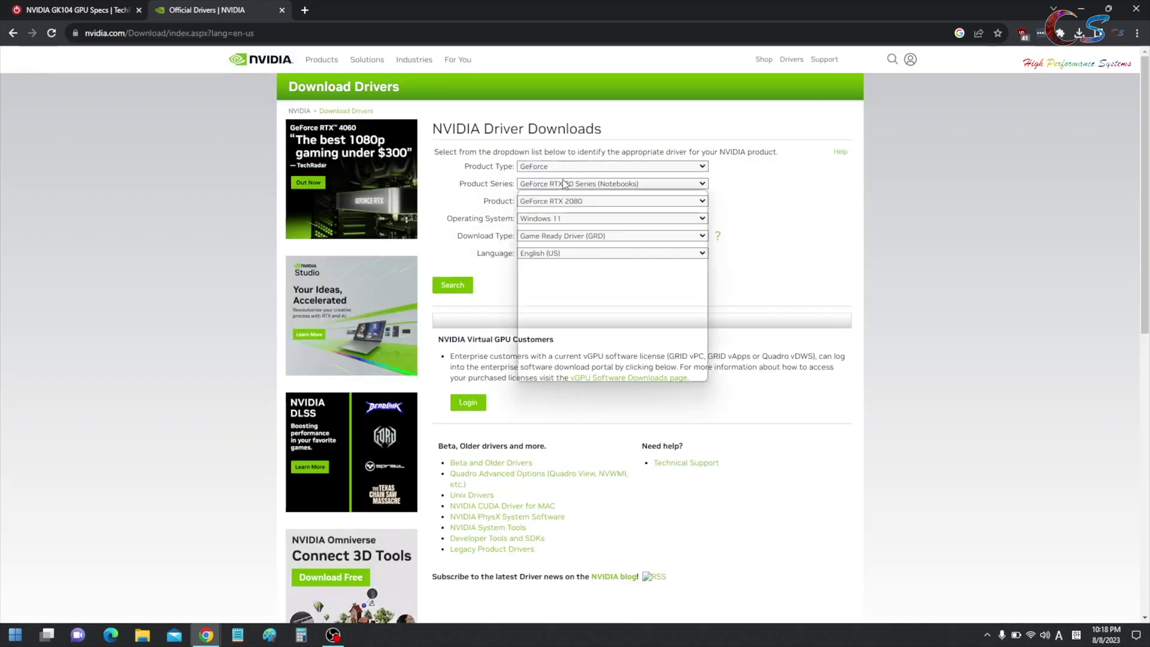
scroll(576, 319, "down", 1)
scroll(576, 318, "down", 3)
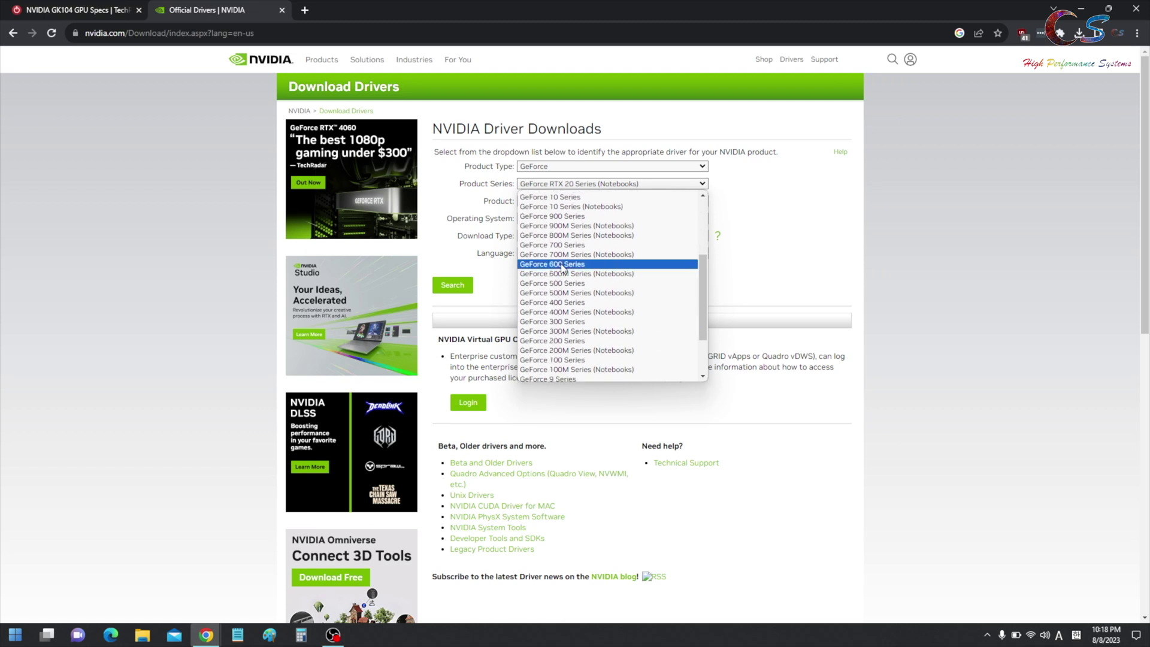
left_click(556, 252)
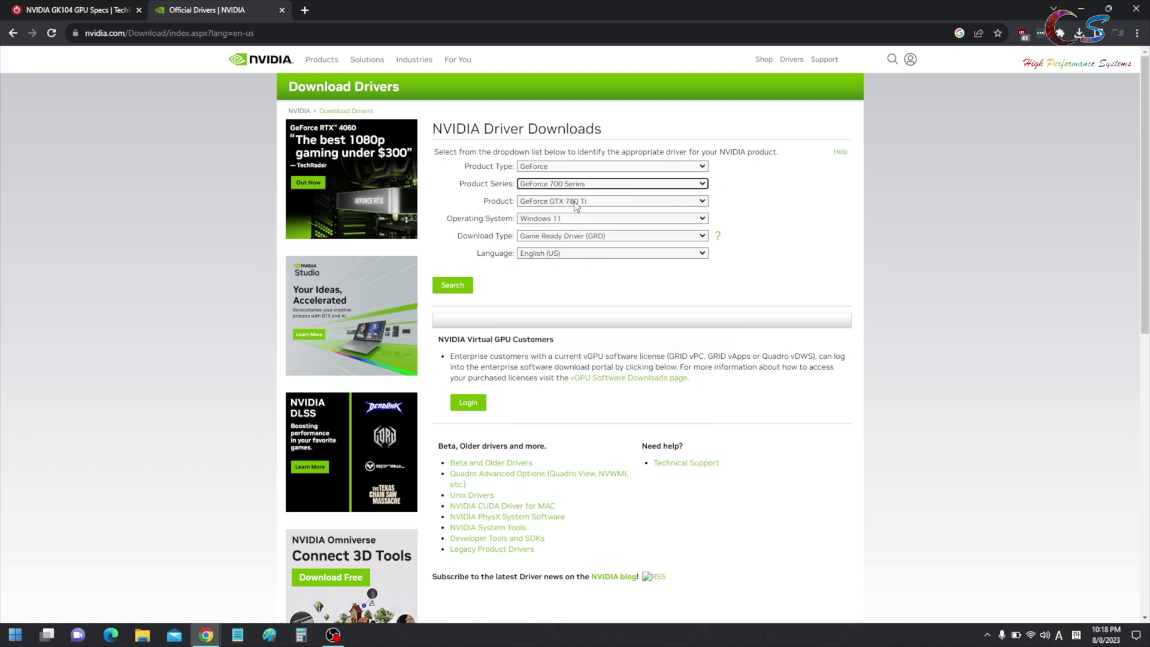
left_click(577, 204)
left_click(576, 235)
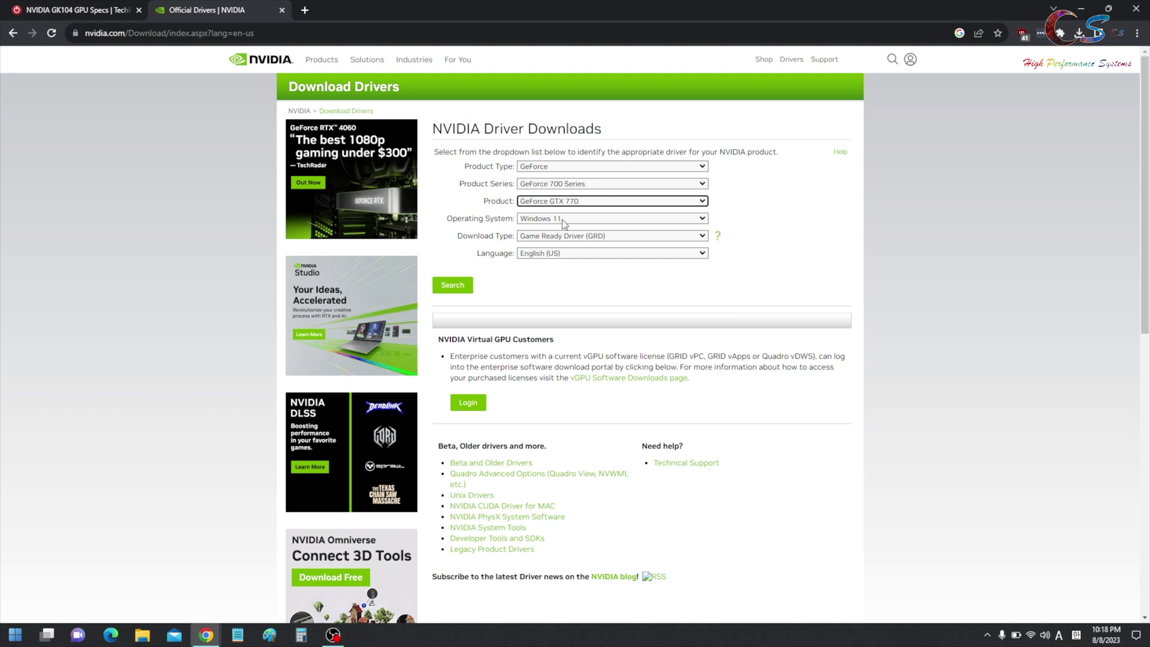
left_click(563, 220)
left_click(559, 238)
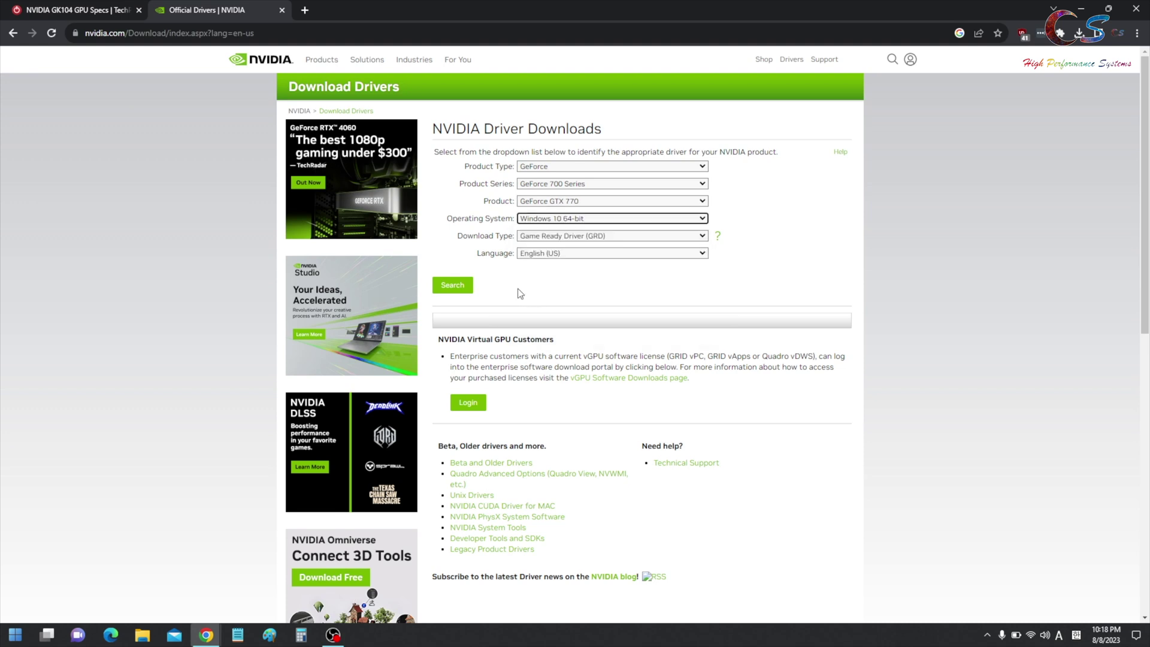
left_click(452, 286)
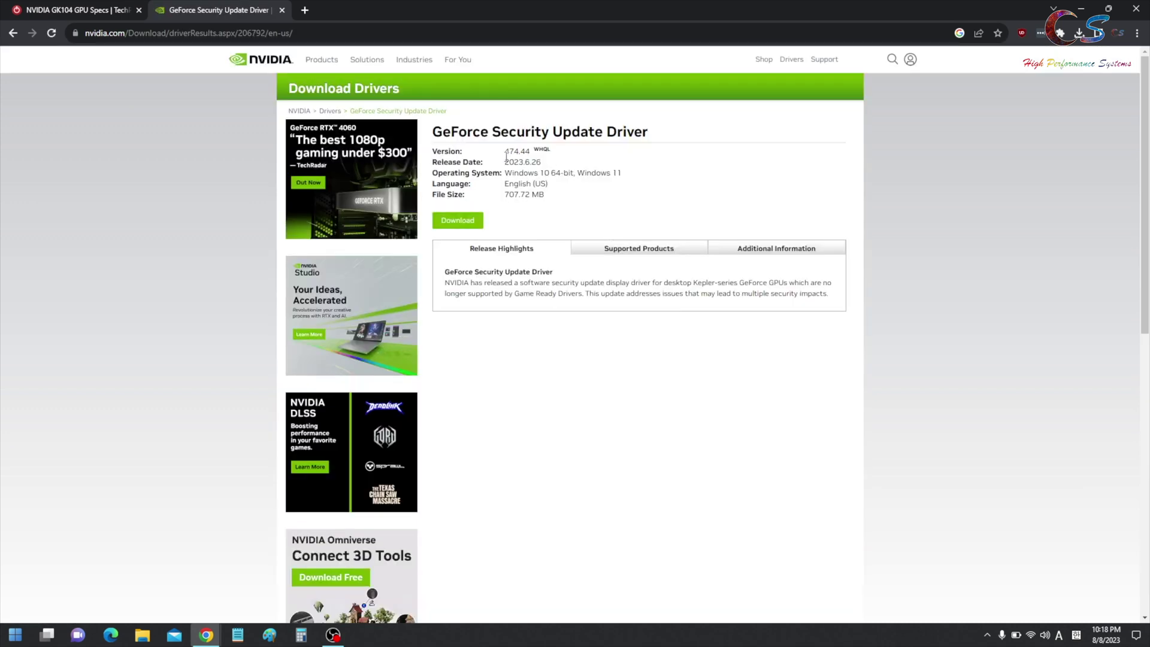
Note the 474.44 release date 2023.6.26, then search GeForce 800M Series drivers in a new tab
double_click(532, 163)
double_click(533, 165)
right_click(340, 123)
left_click(348, 123)
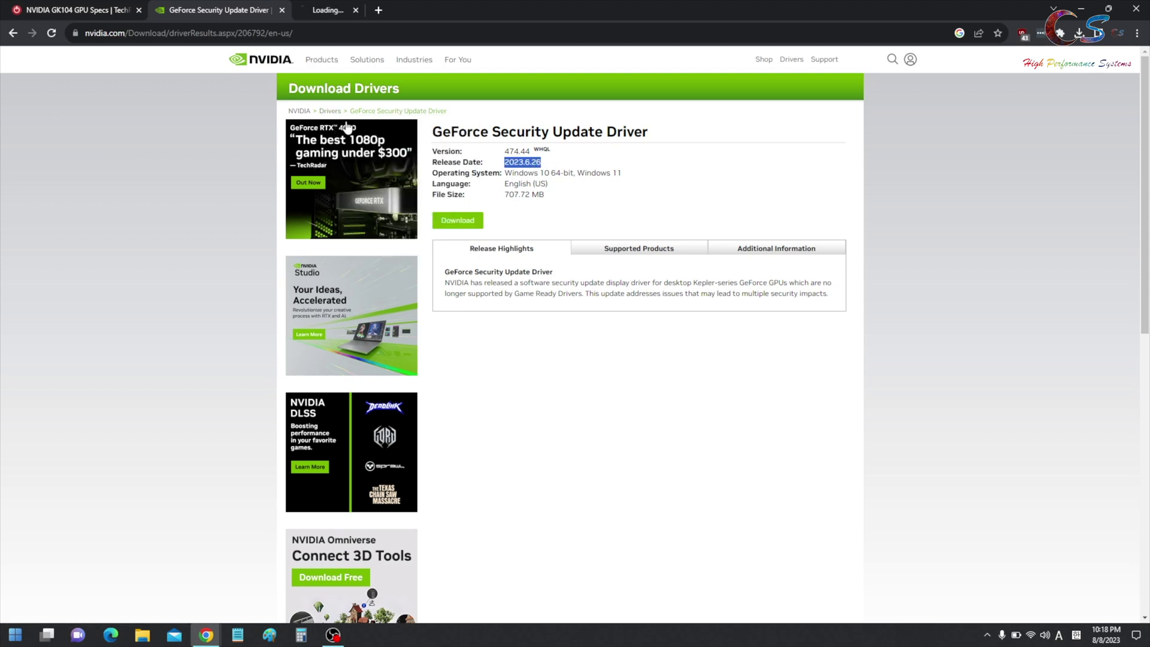
left_click(330, 6)
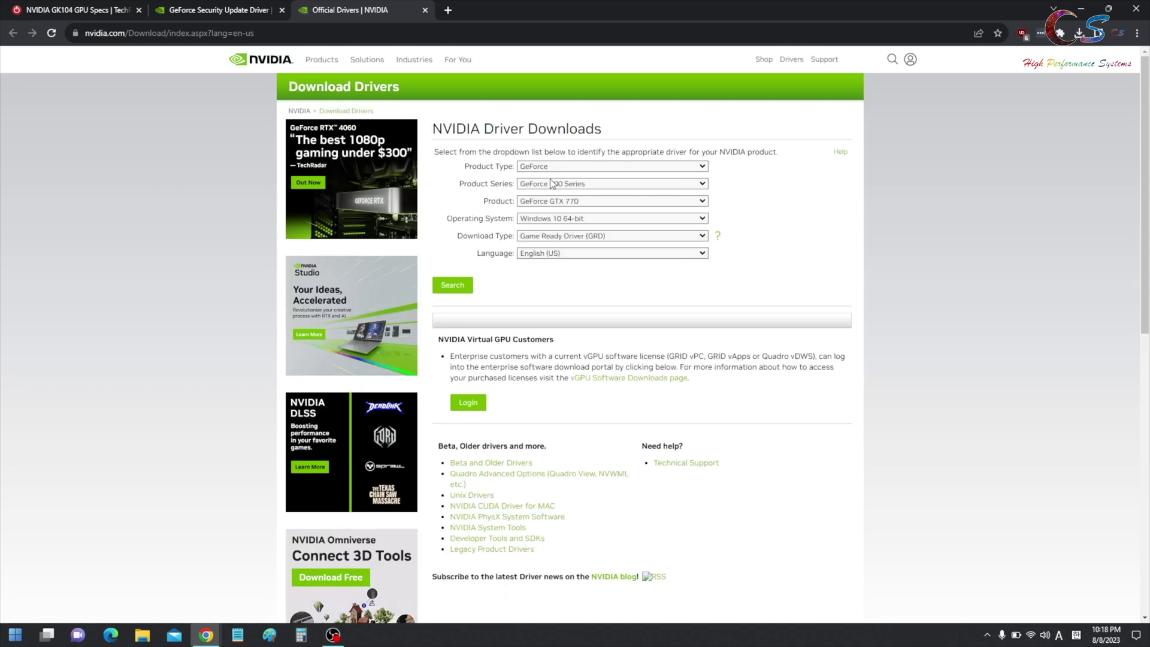
left_click(552, 184)
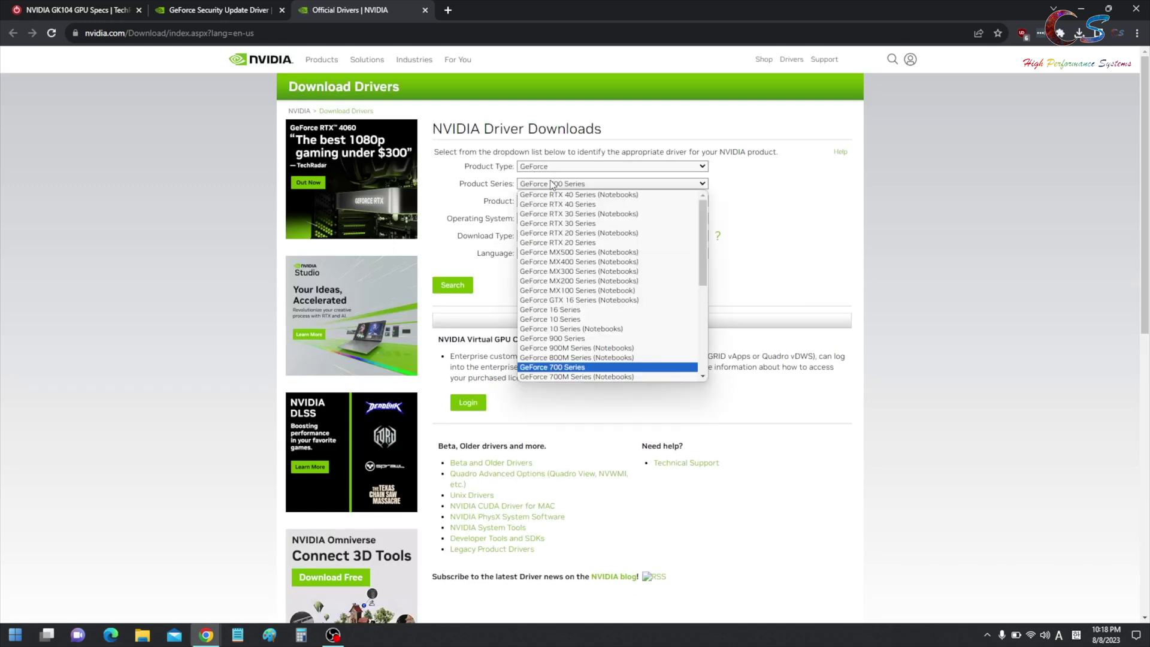
left_click(588, 357)
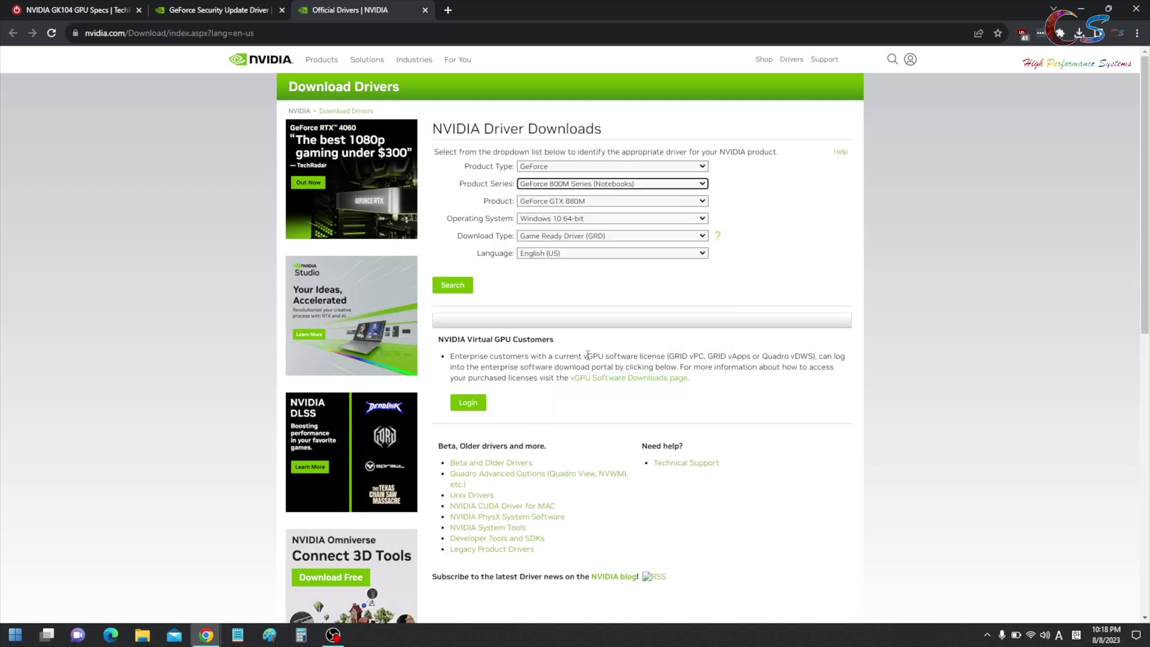
left_click(453, 285)
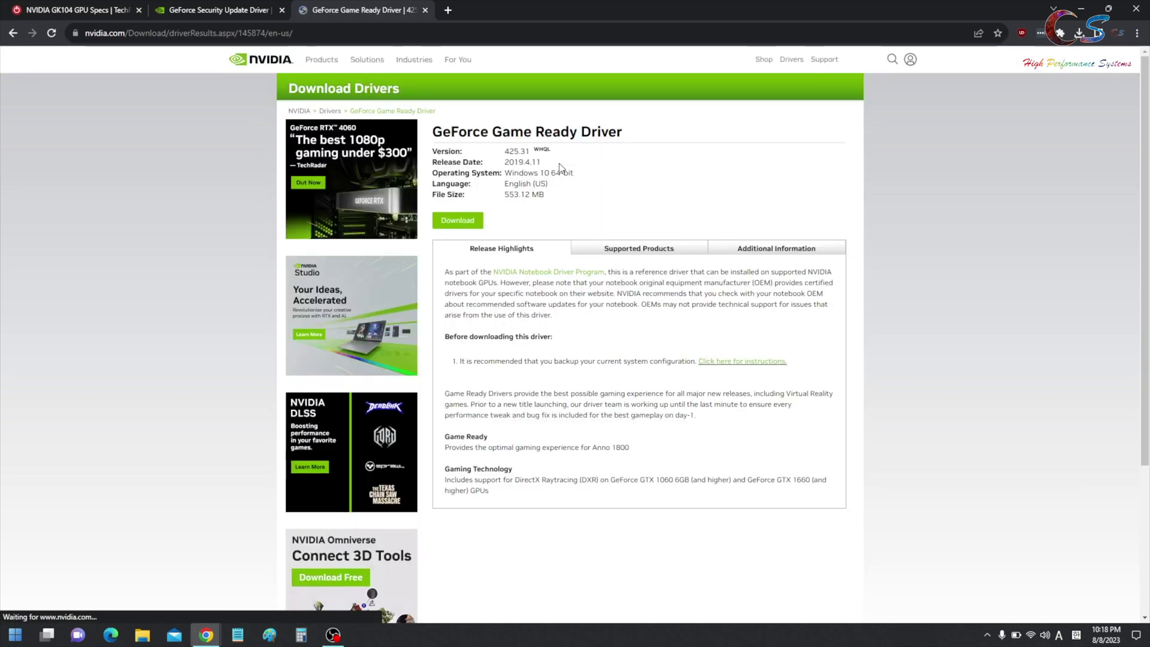
Compare the 880M's 425.31 driver (2019.4.11) with the 474.44 driver across tabs
double_click(507, 163)
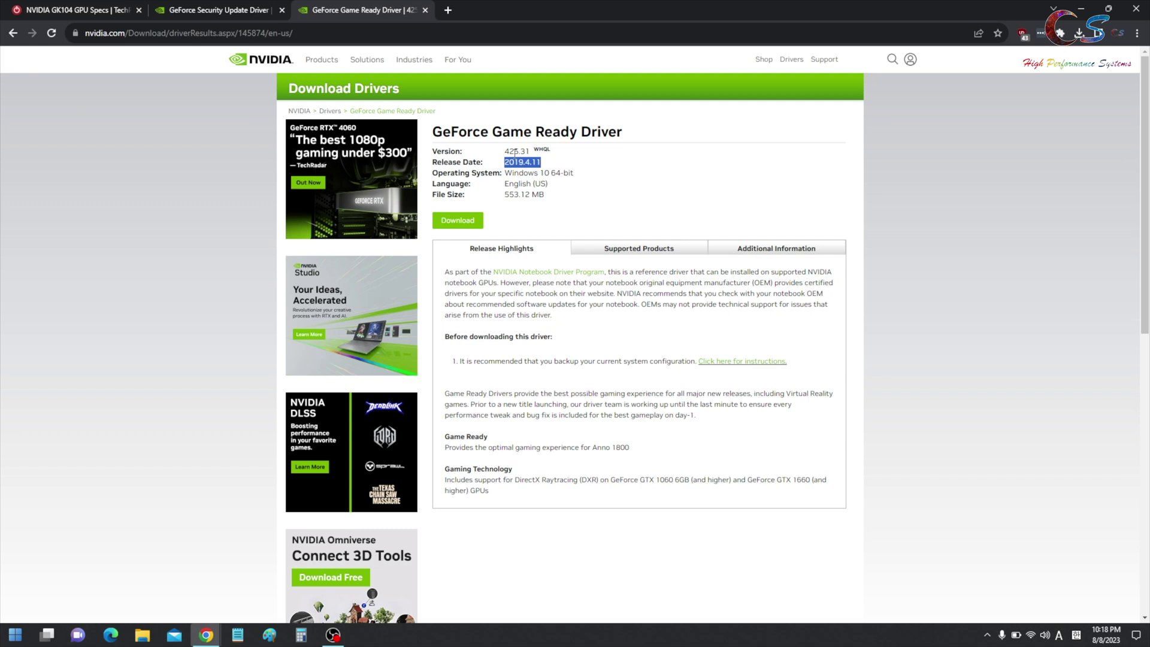
left_click(198, 9)
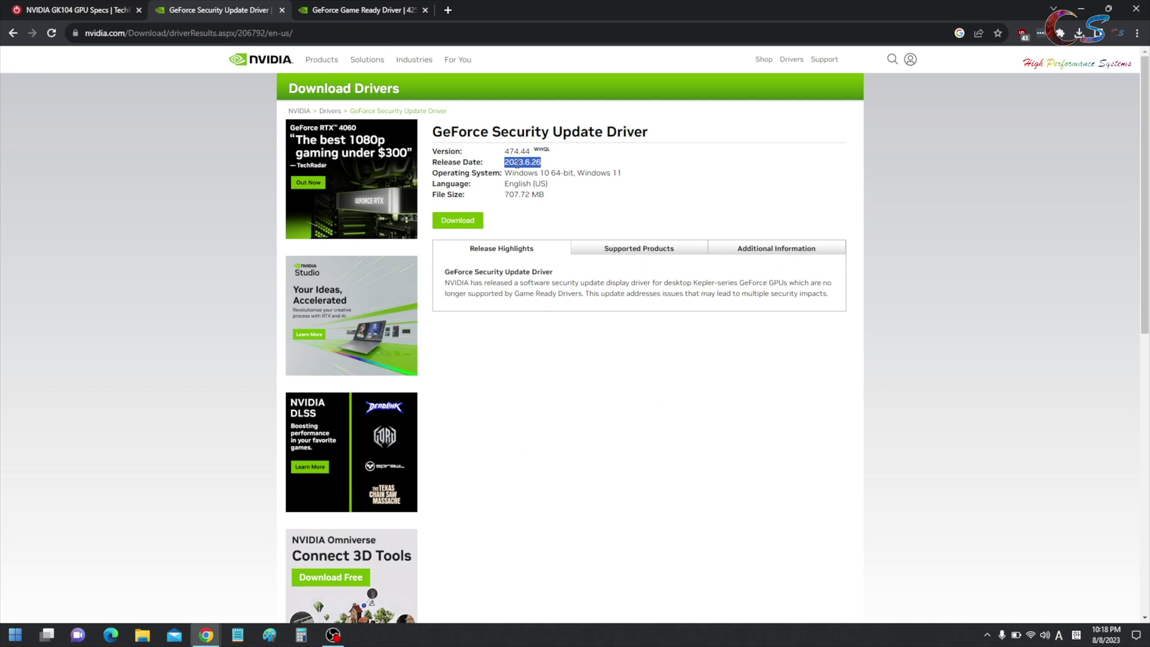
left_click(303, 8)
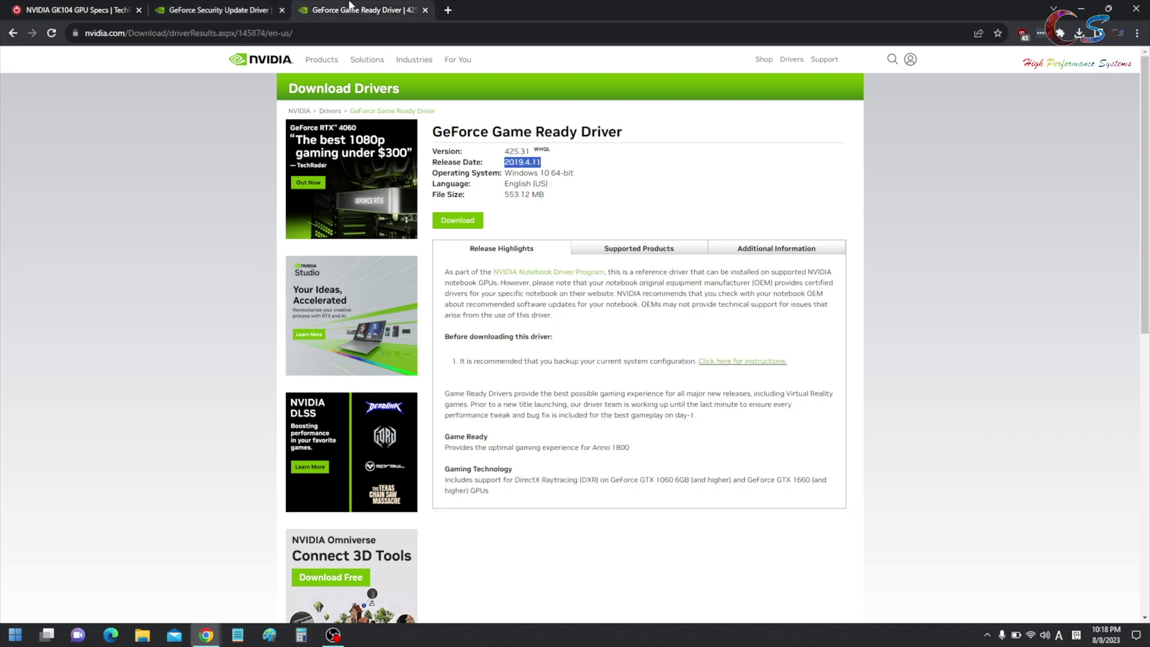
left_click(191, 7)
left_click(324, 8)
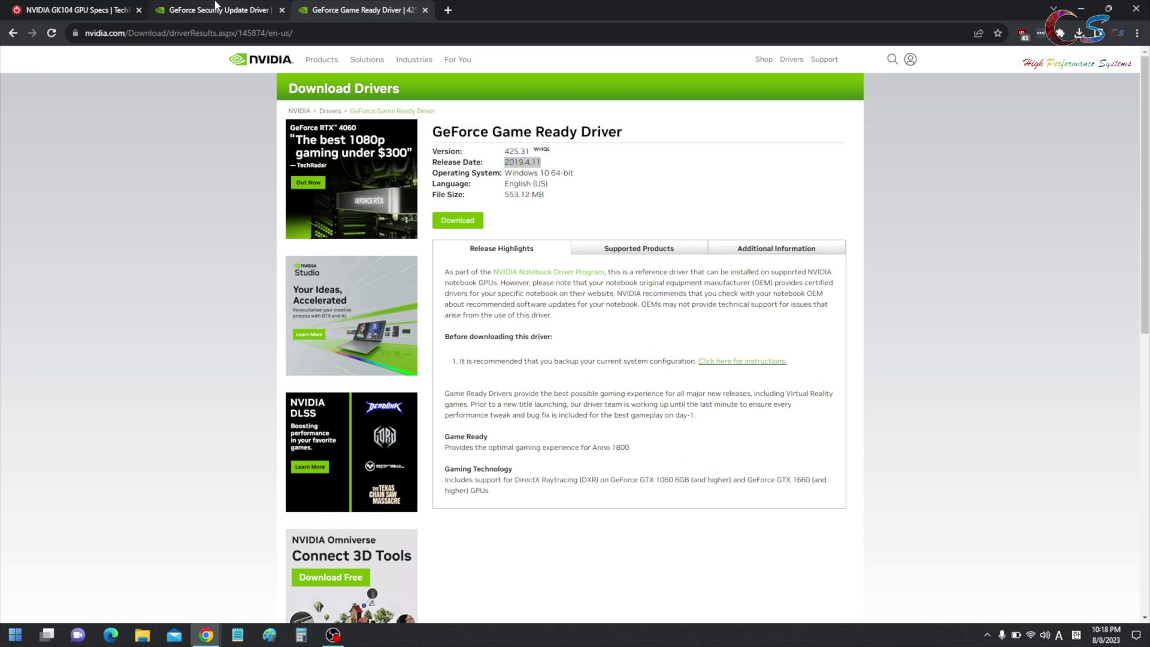
left_click(217, 8)
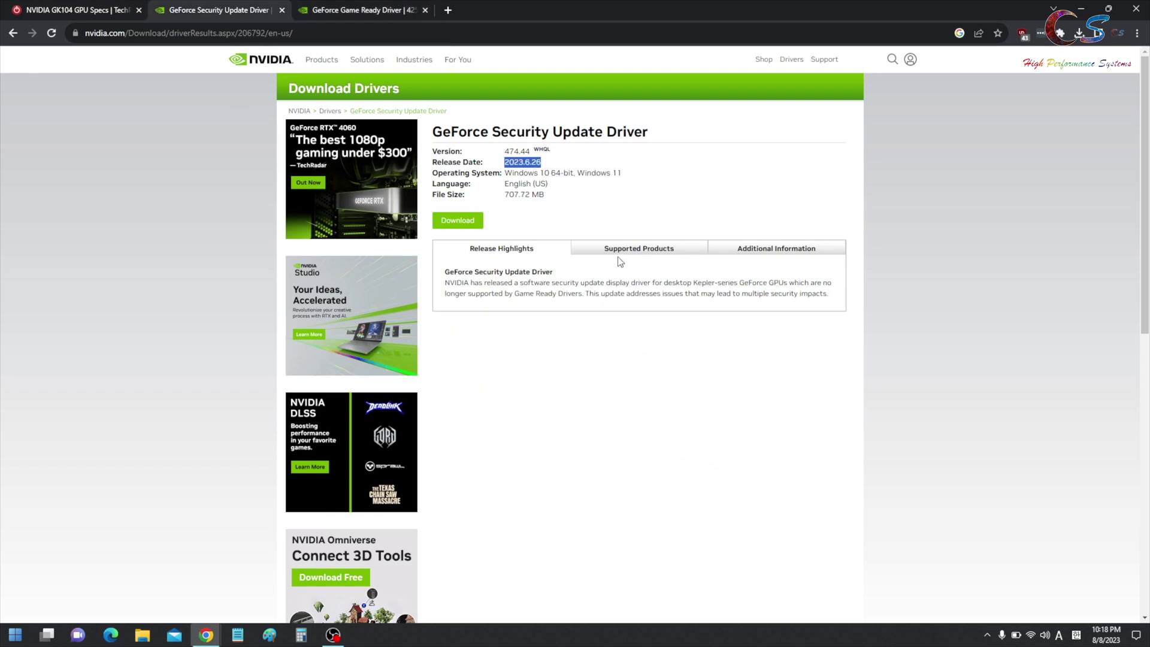
Check the 474.44 driver's Supported Products, start its download, and open a blank tab
left_click(637, 257)
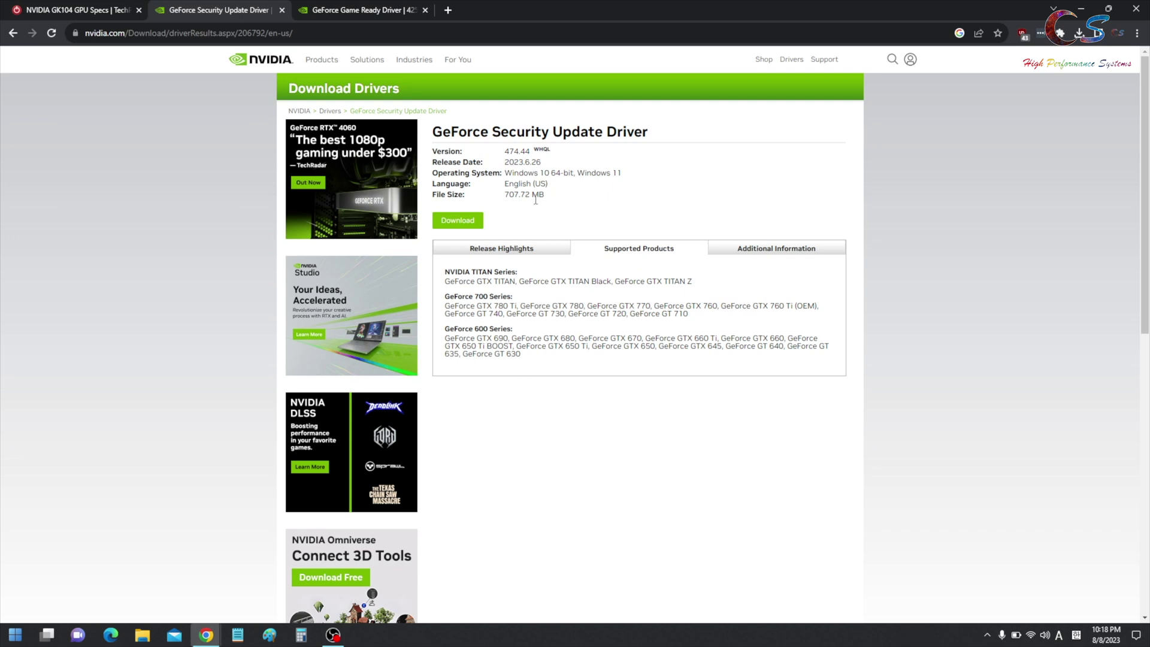
left_click(459, 227)
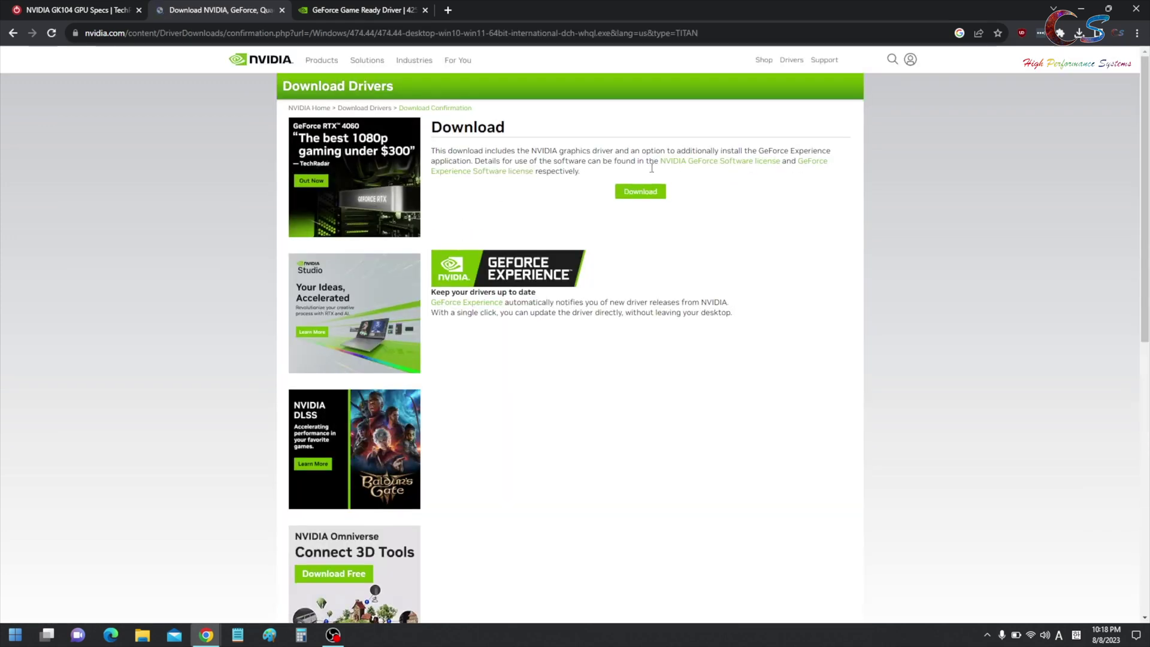
left_click(448, 10)
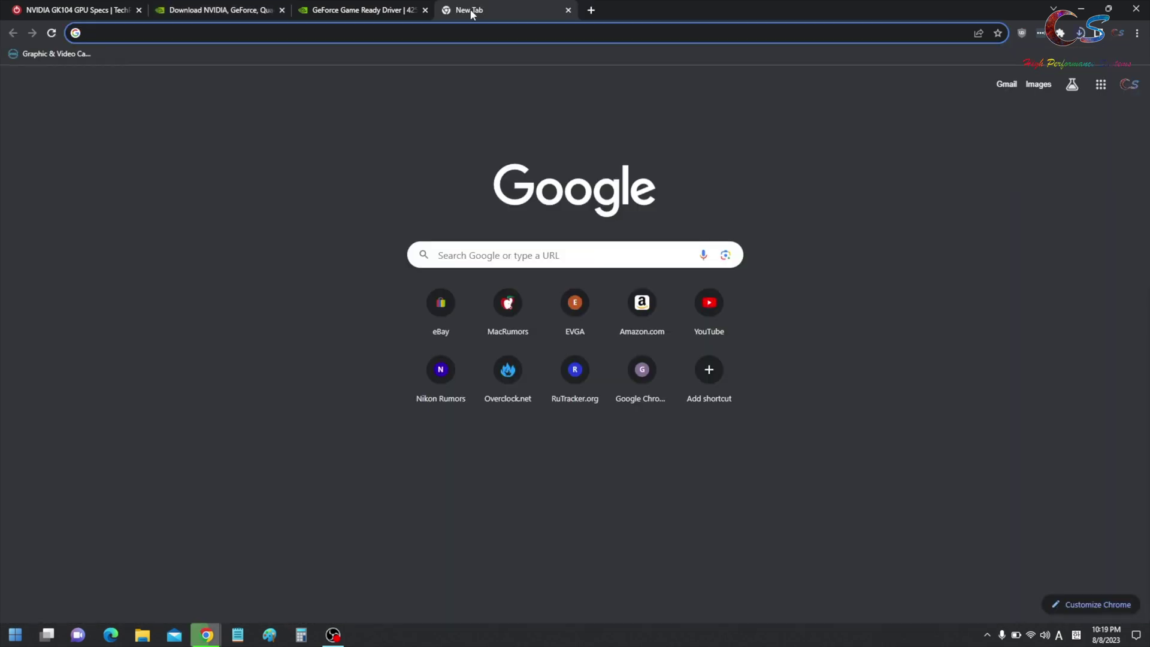
Download NVCleanstall 1.16.0 from TechPowerUp's US-2 server and launch it
type("nvc")
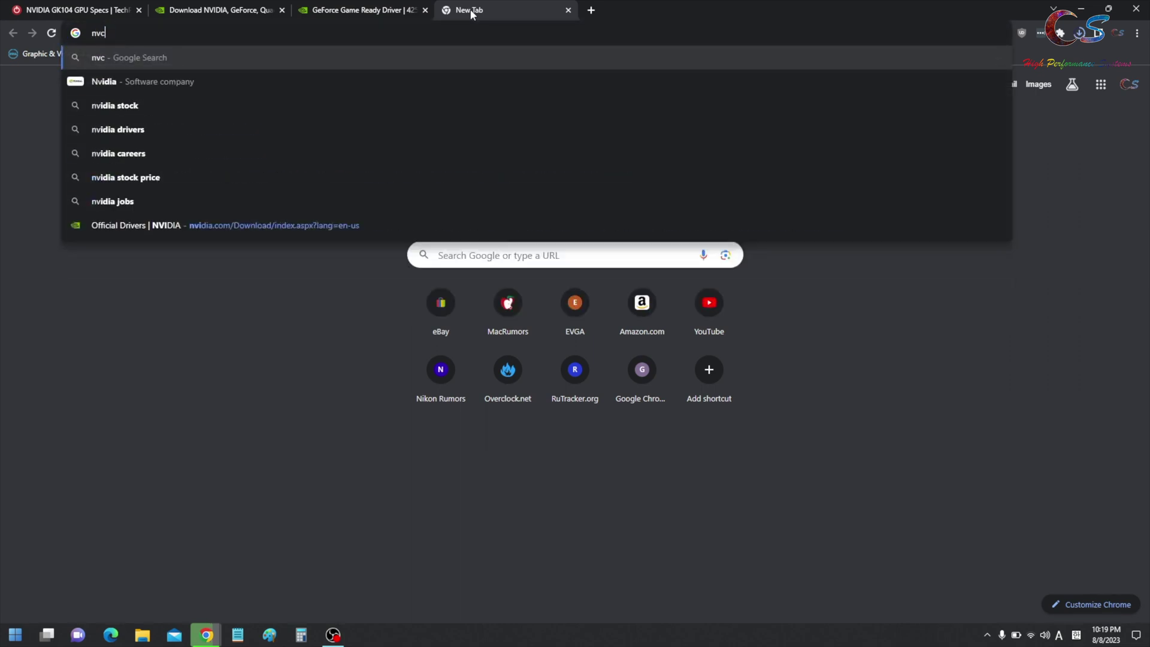
type("leaninstall")
key("Return")
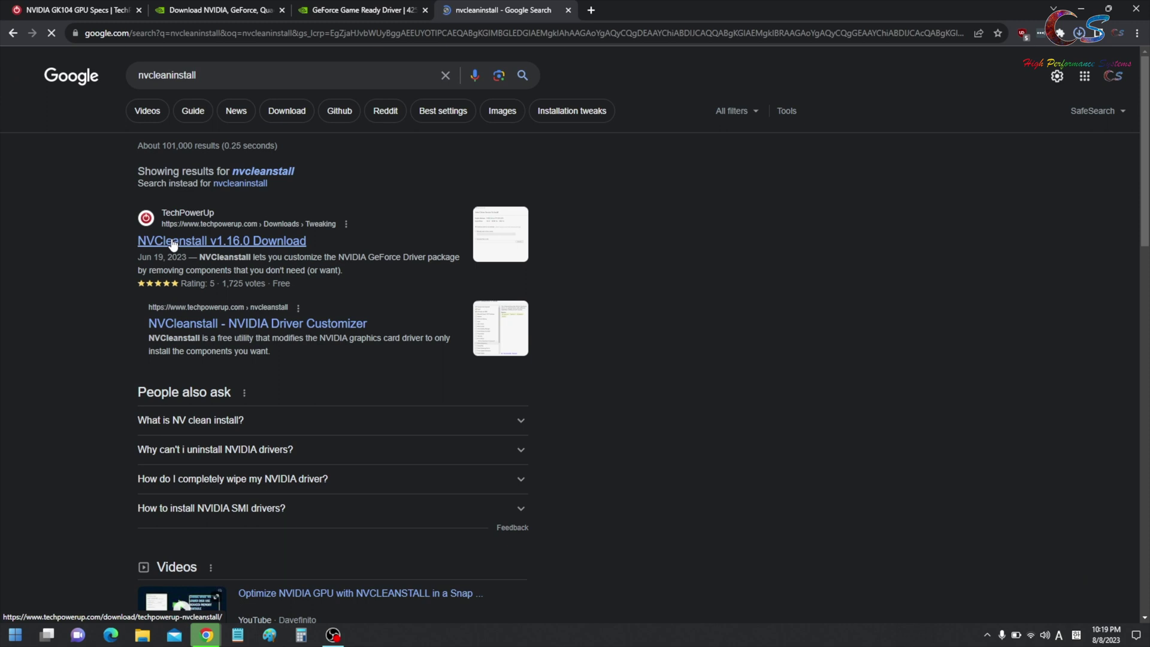
left_click(173, 242)
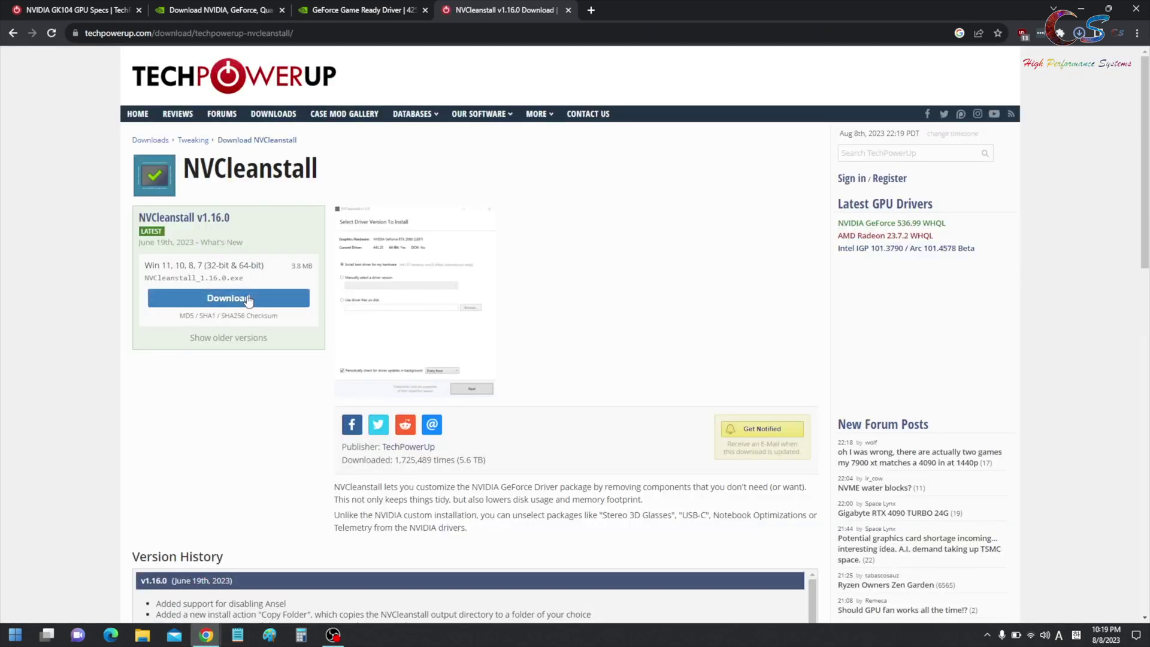
left_click(219, 301)
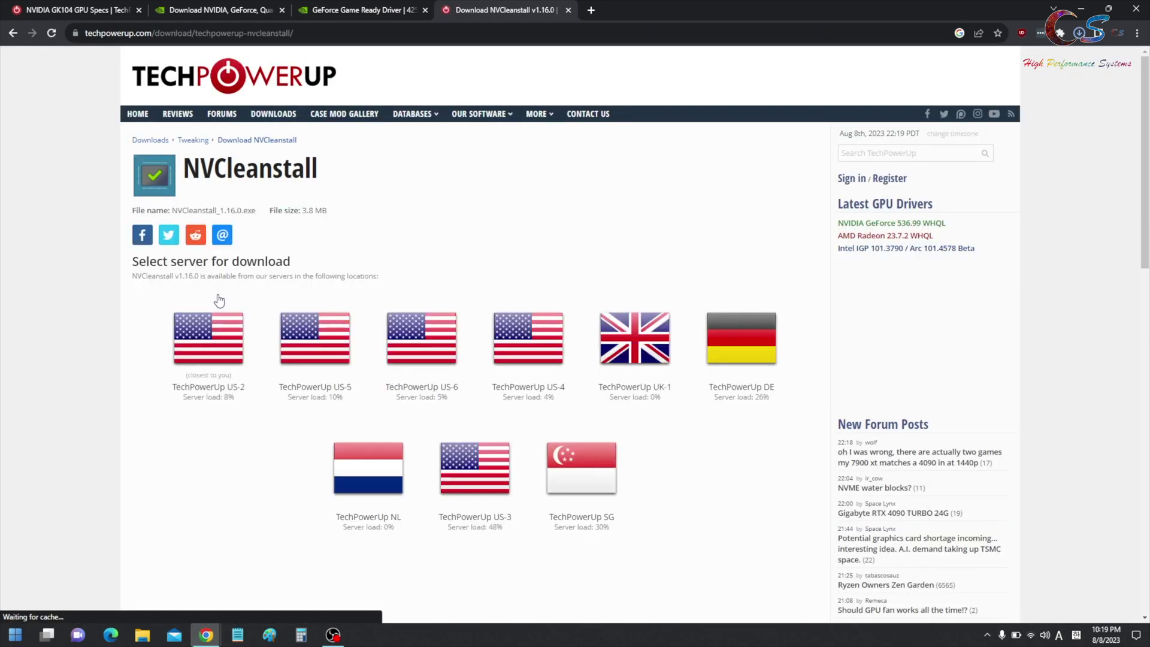
left_click(213, 354)
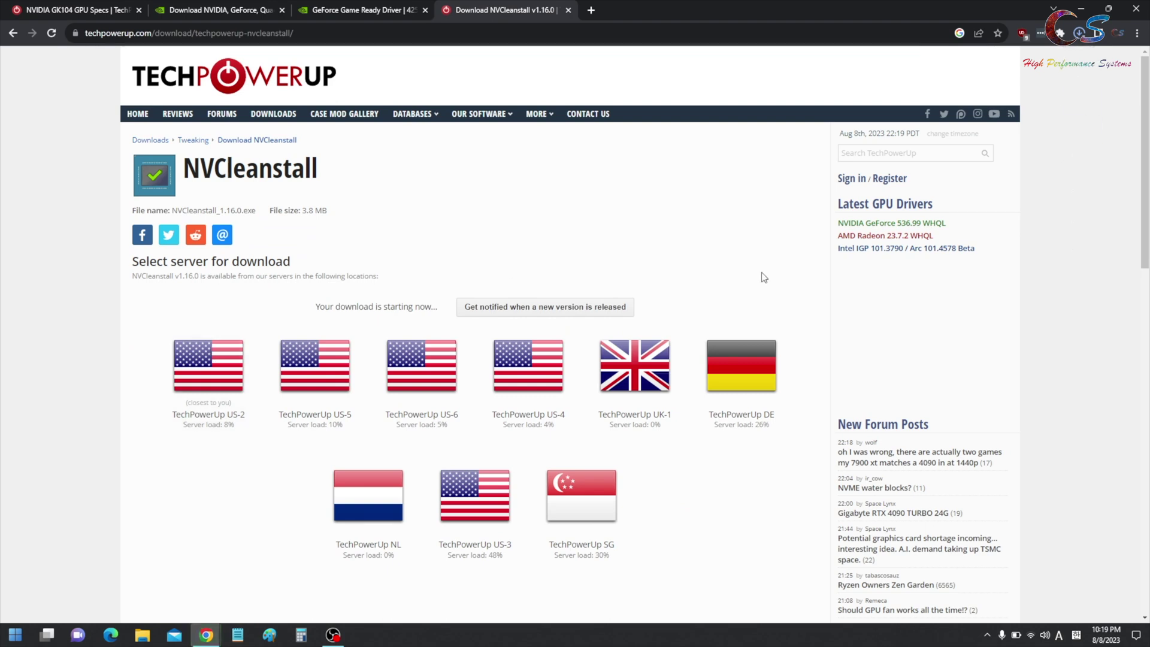
left_click(1079, 33)
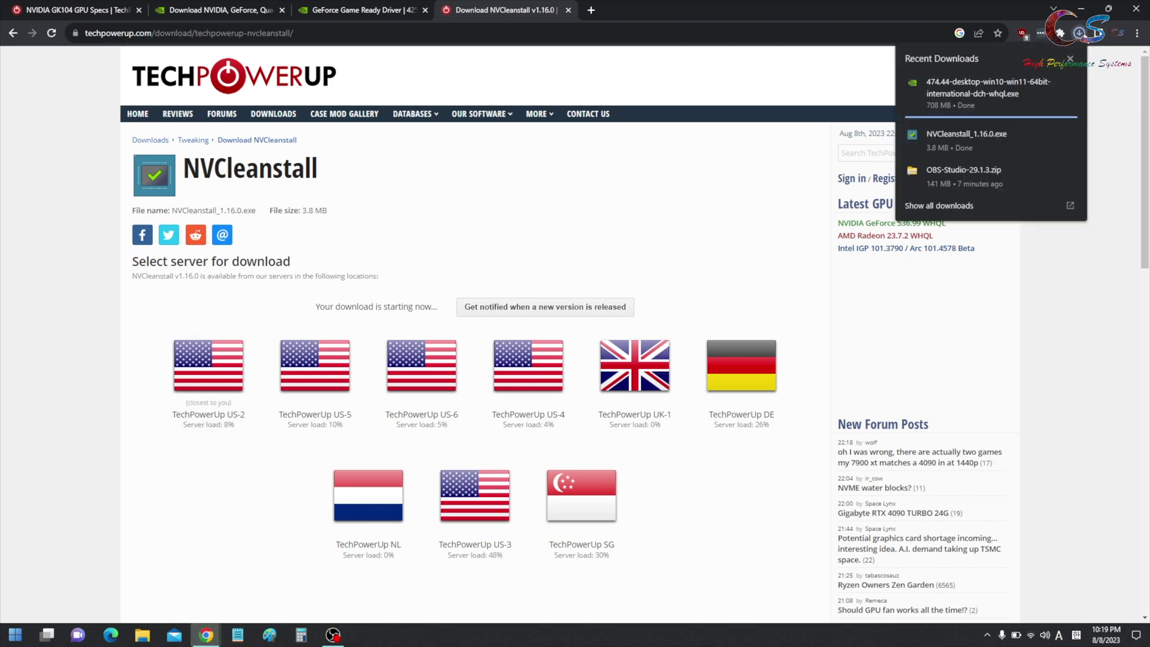
left_click(945, 136)
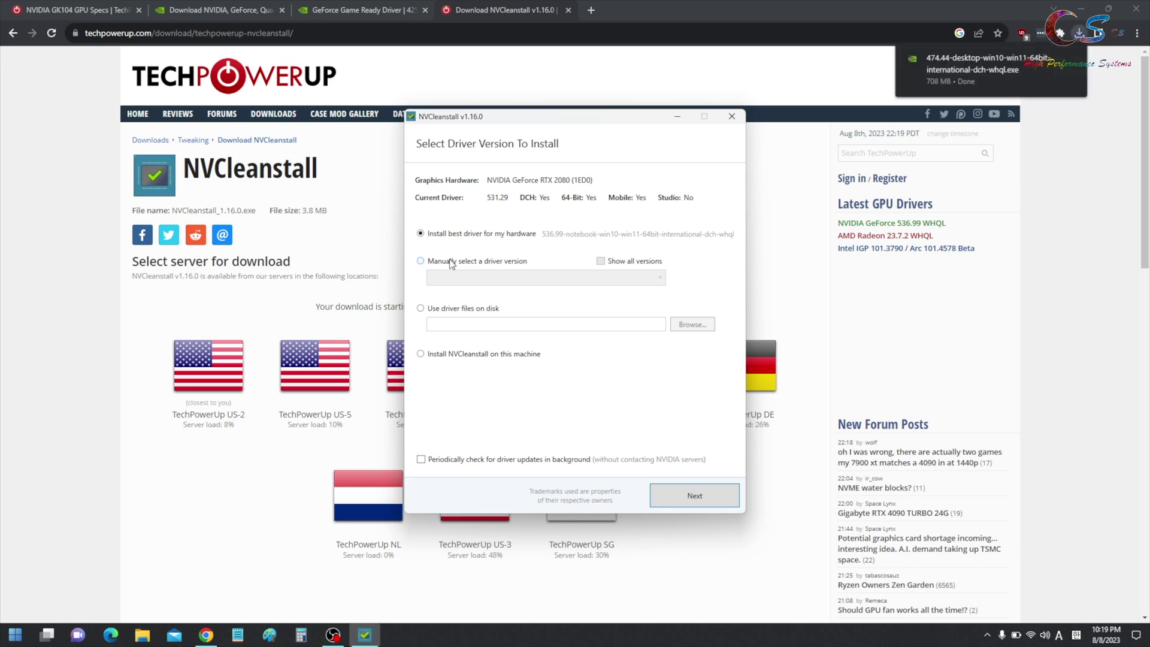
Use the 474.44 driver installer from Downloads as NVCleanstall's driver source and continue
mouse_move(1021, 79)
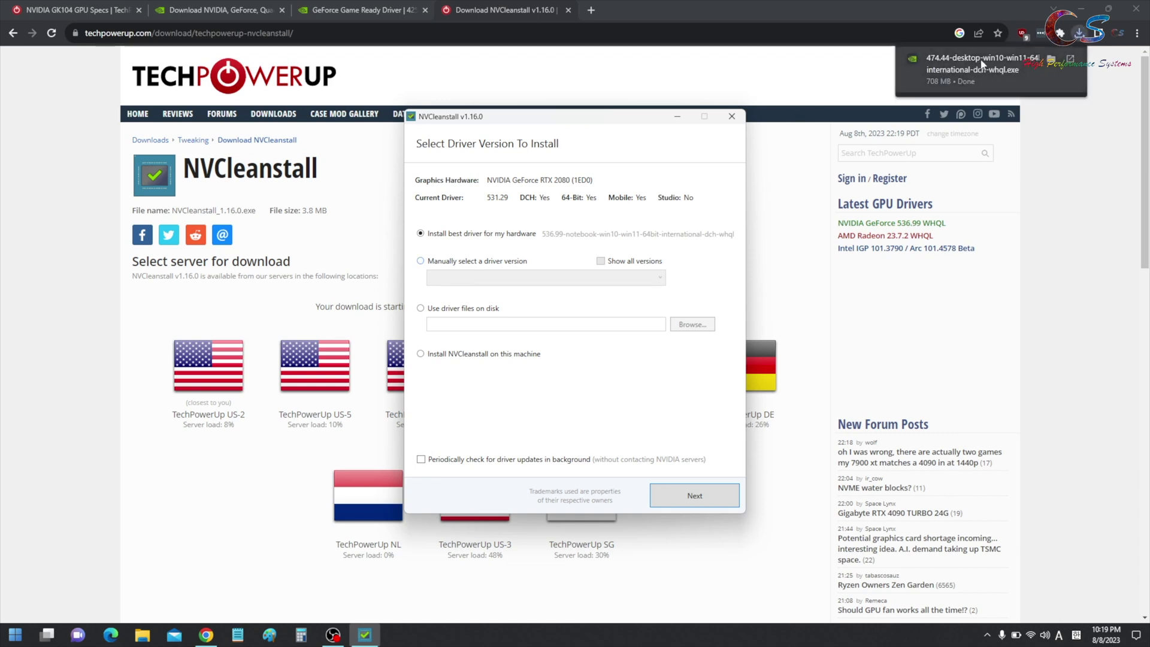
left_click(472, 310)
left_click(695, 325)
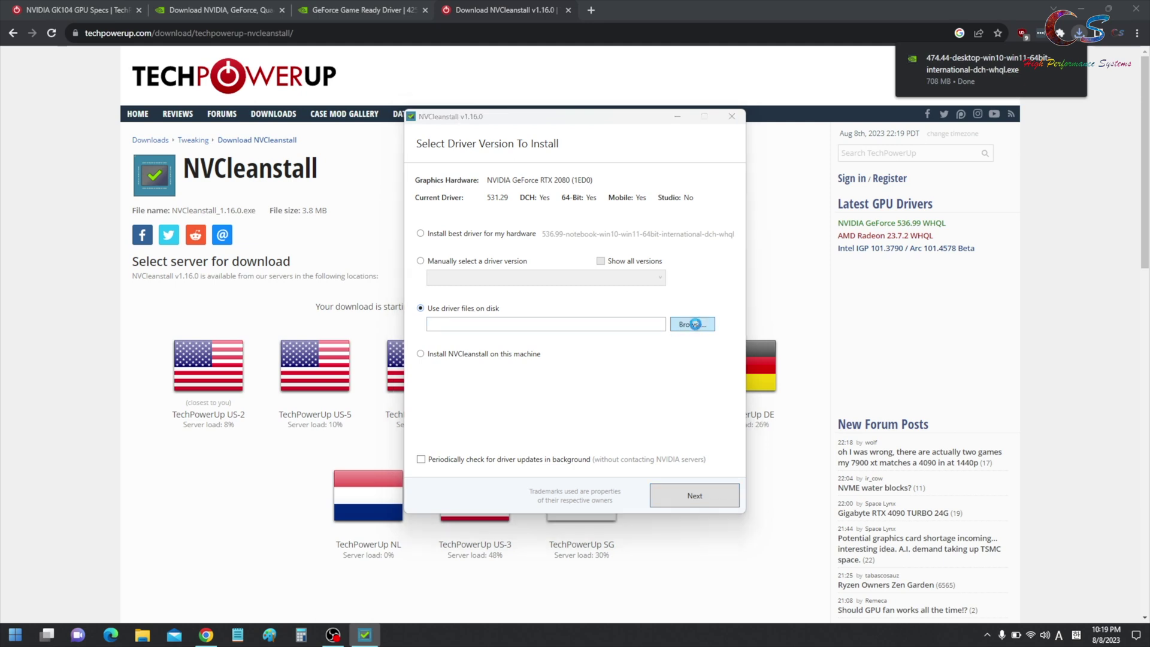
left_click(448, 280)
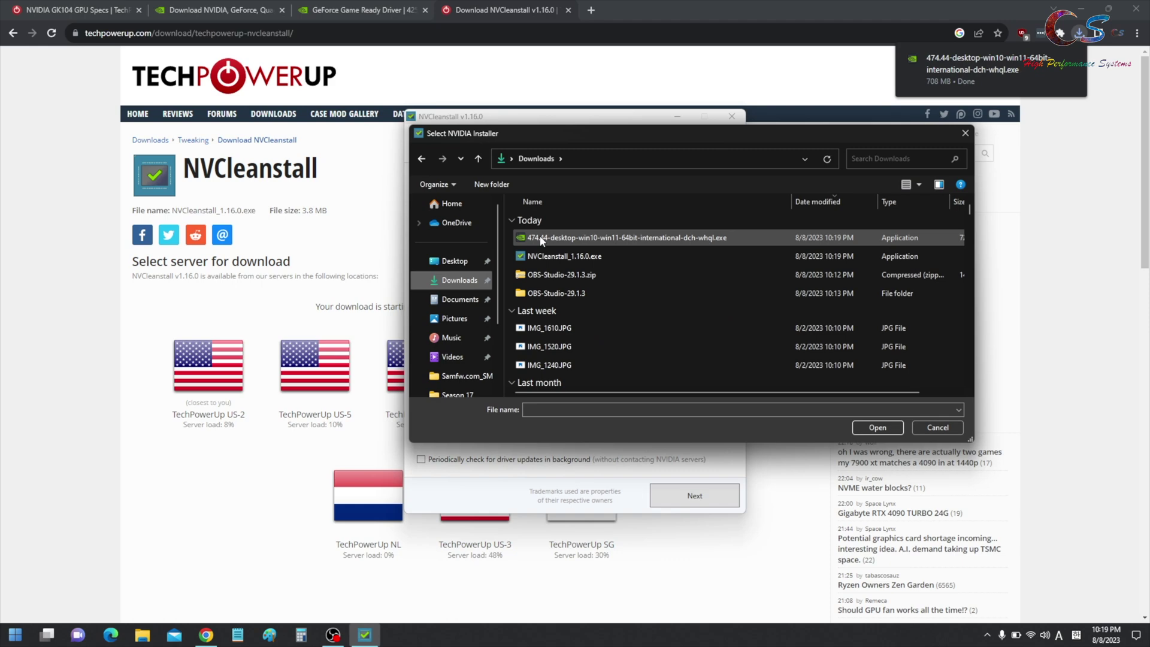
double_click(541, 238)
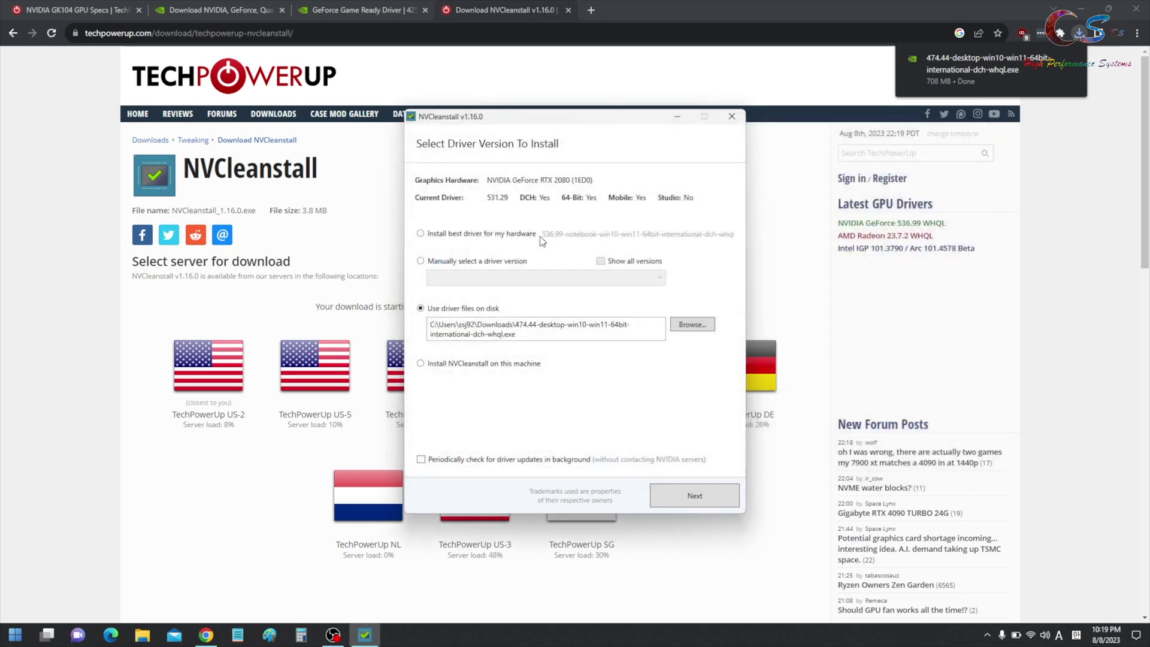
left_click(687, 495)
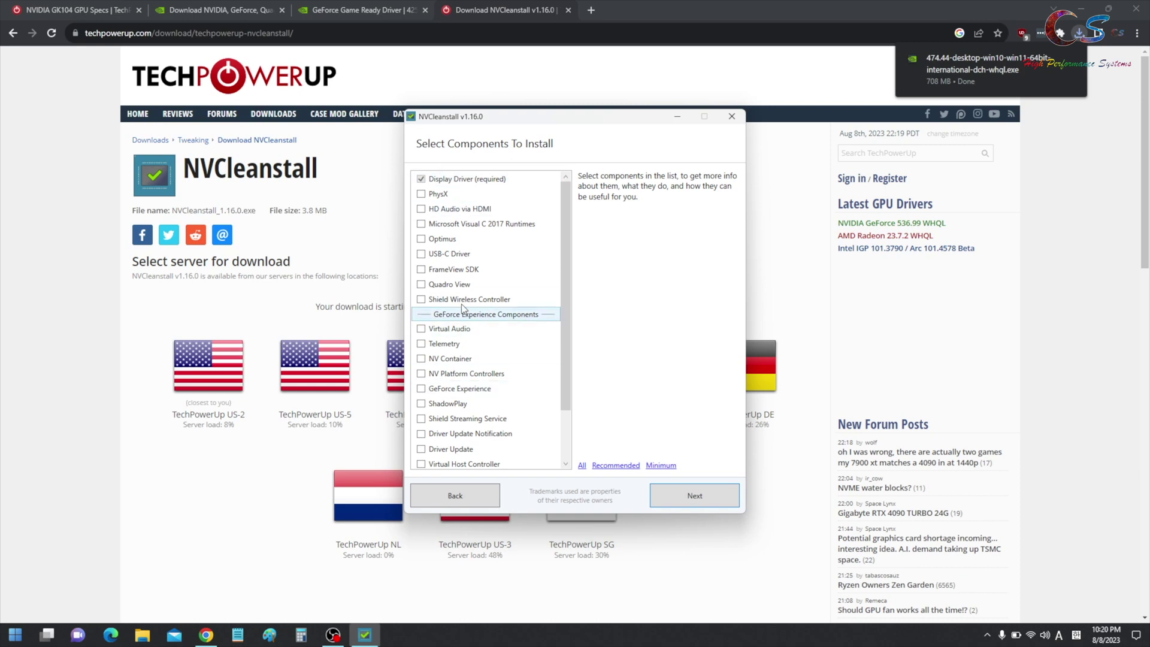
Add PhysX and HD Audio via HDMI to the Display Driver and unpack the installer
scroll(566, 301, "down", 1)
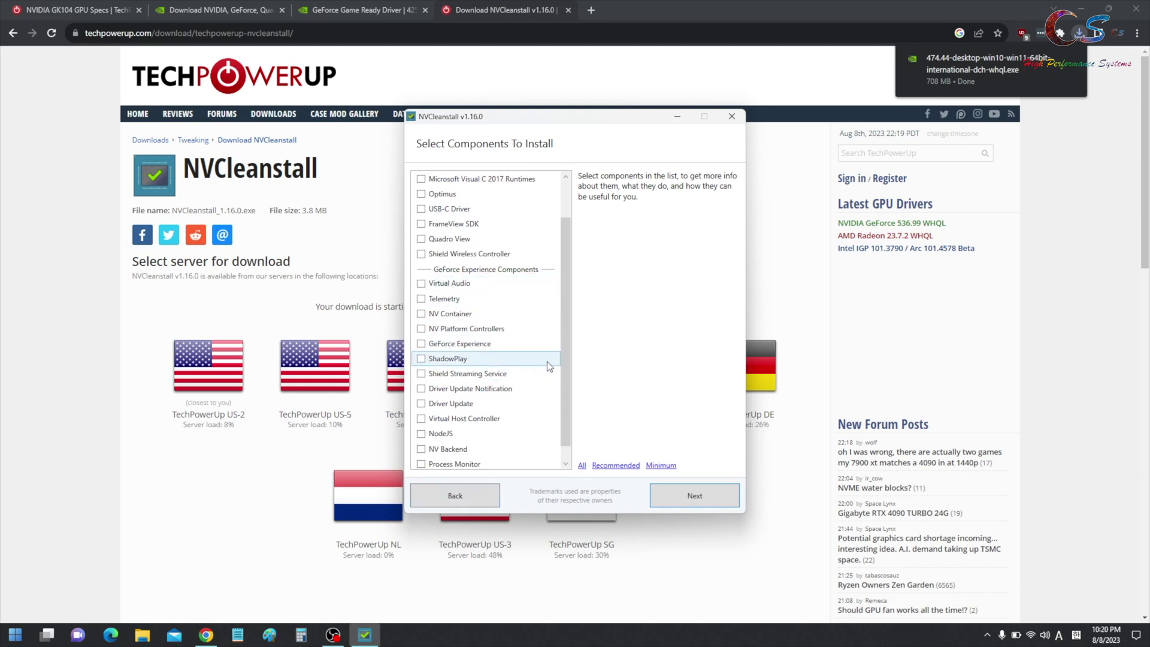
left_click_drag(566, 352, 565, 297)
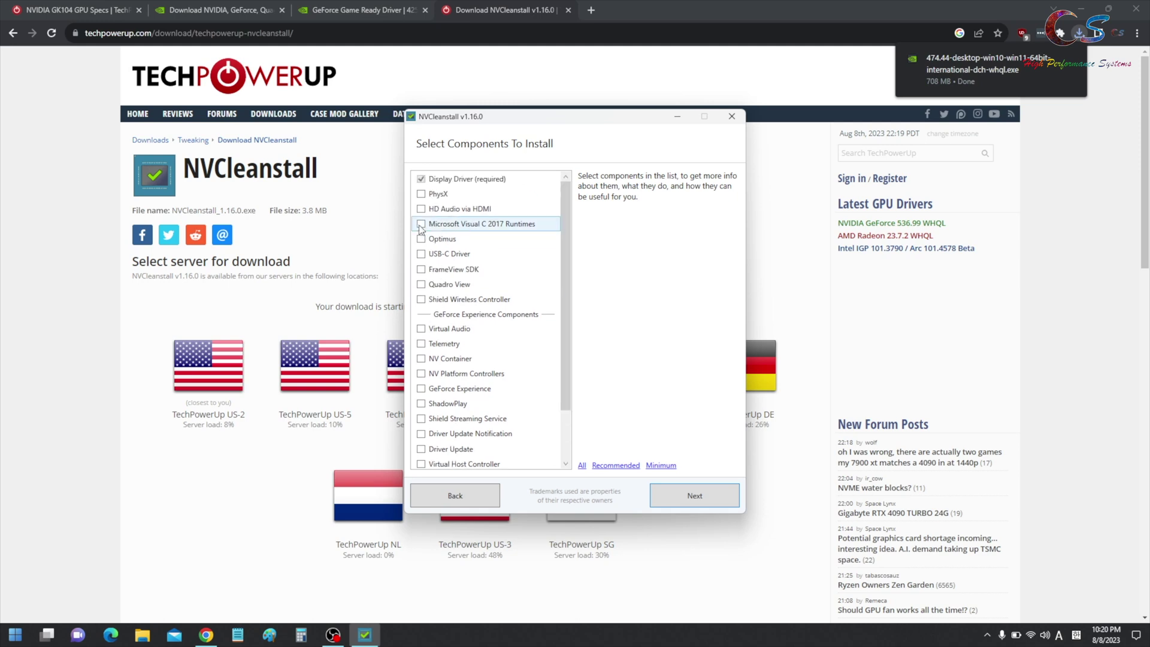
left_click(421, 194)
left_click(421, 210)
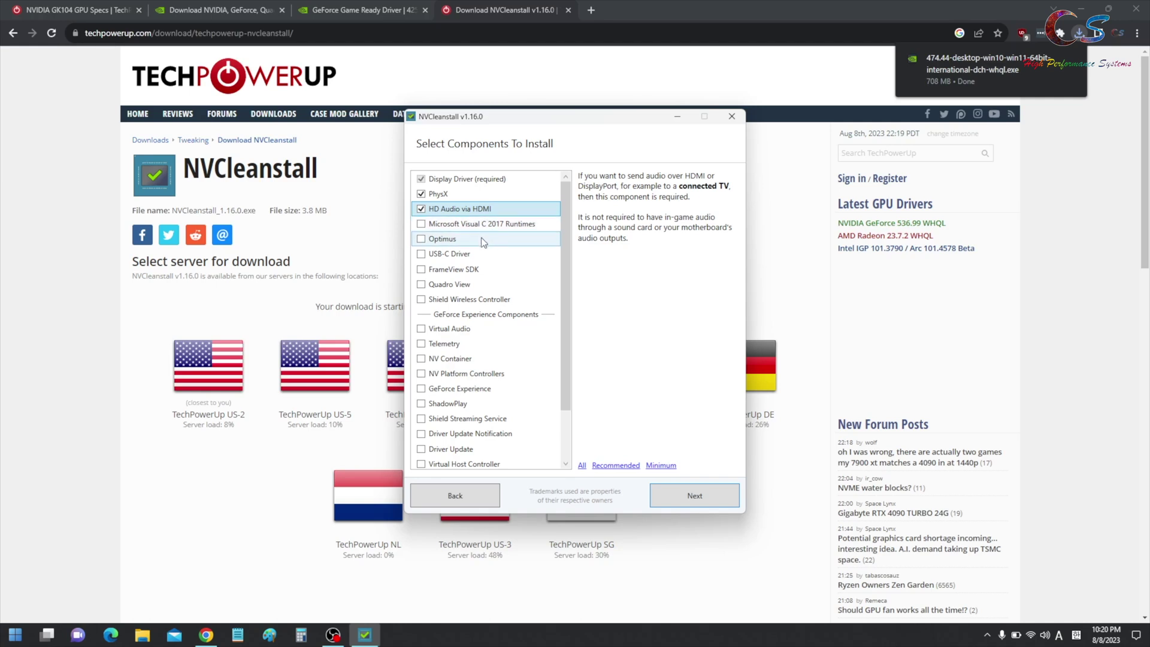
left_click(699, 502)
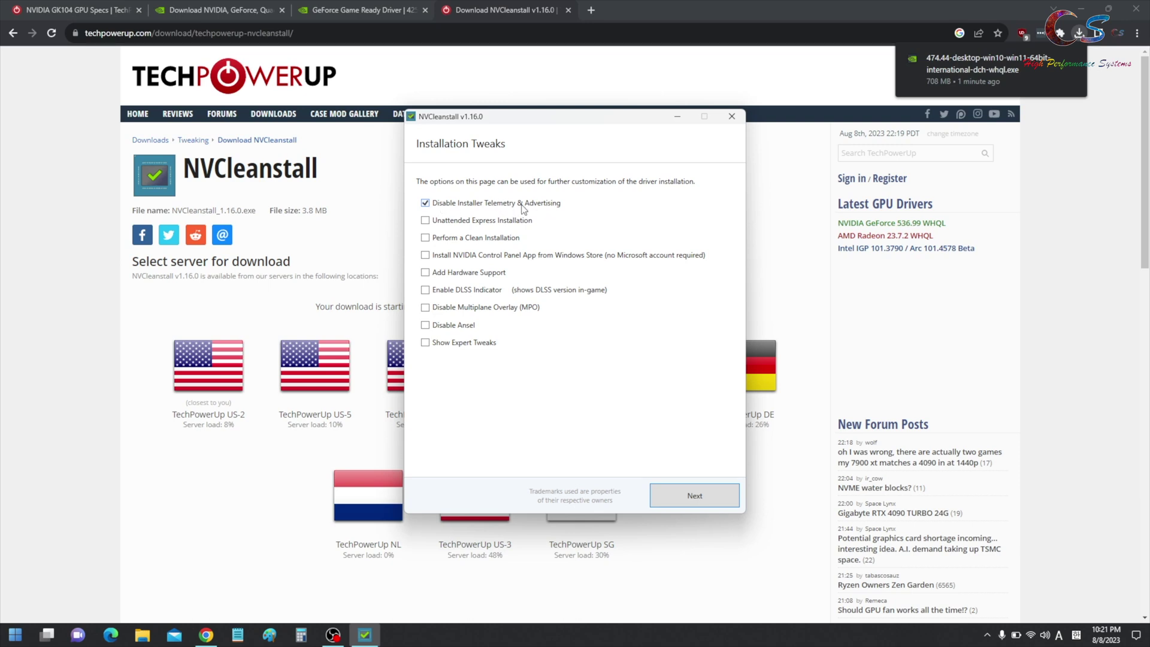
Enable added hardware support for device Id 1ED0 using the GeForce GTX 770 template
left_click(444, 274)
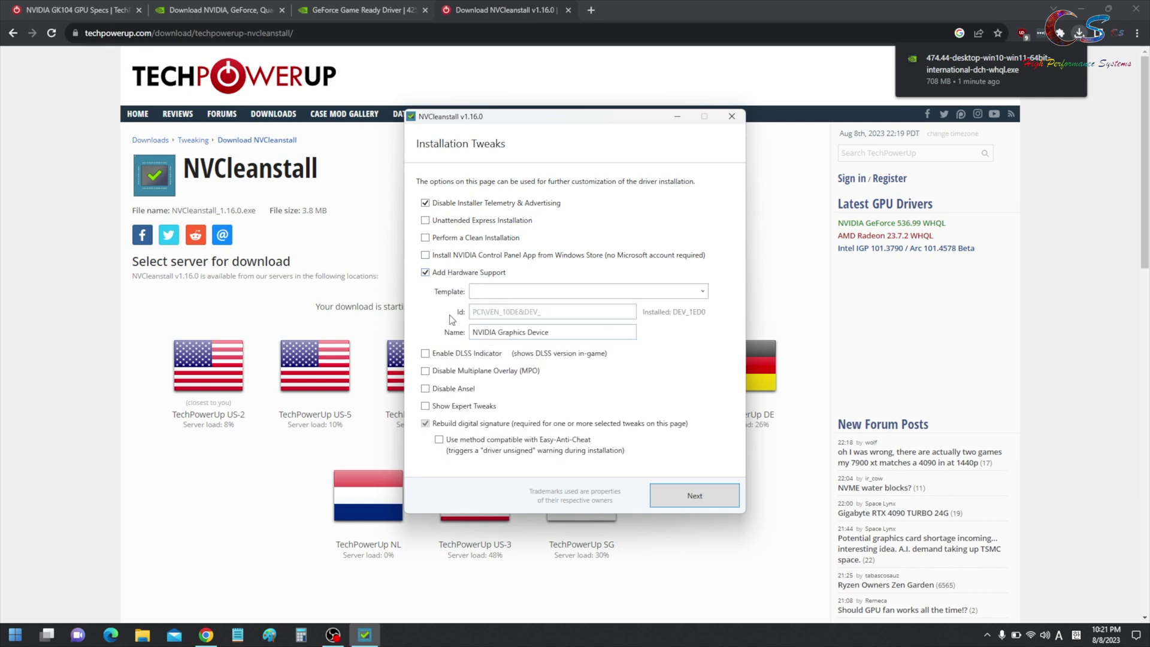
left_click(554, 309)
type("1ED0")
left_click(702, 291)
left_click_drag(703, 318, 708, 500)
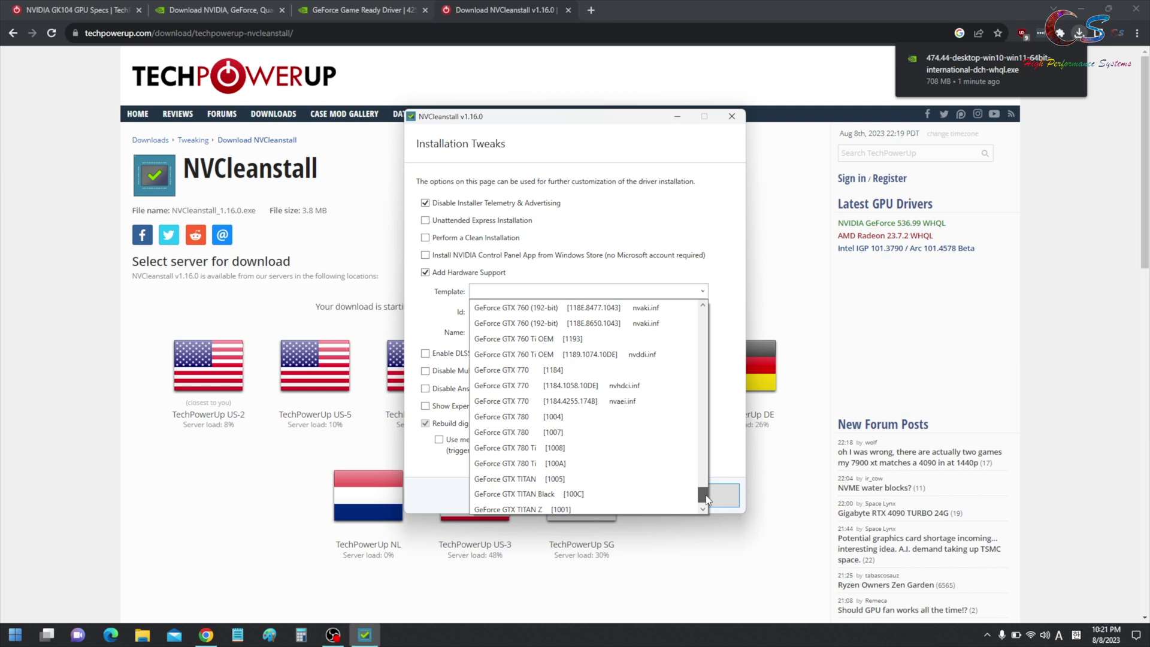
left_click(551, 386)
Name the device 'NVIDIA GeForce GTX 880M', enable Easy-Anti-Cheat signing, and start the build
left_click(558, 333)
key("BackSpace")
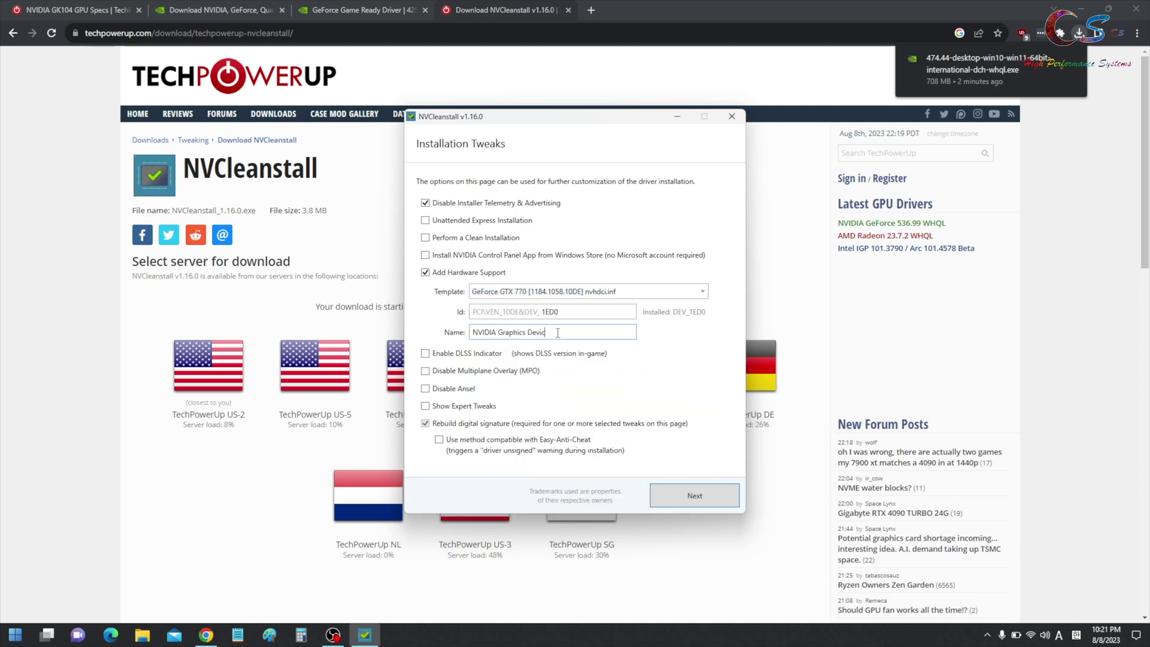
key("BackSpace")
key("BackSpace")
key("BackSpace")
key("BackSpace")
key("BackSpace")
key("BackSpace")
key("BackSpace")
key("BackSpace")
key("BackSpace")
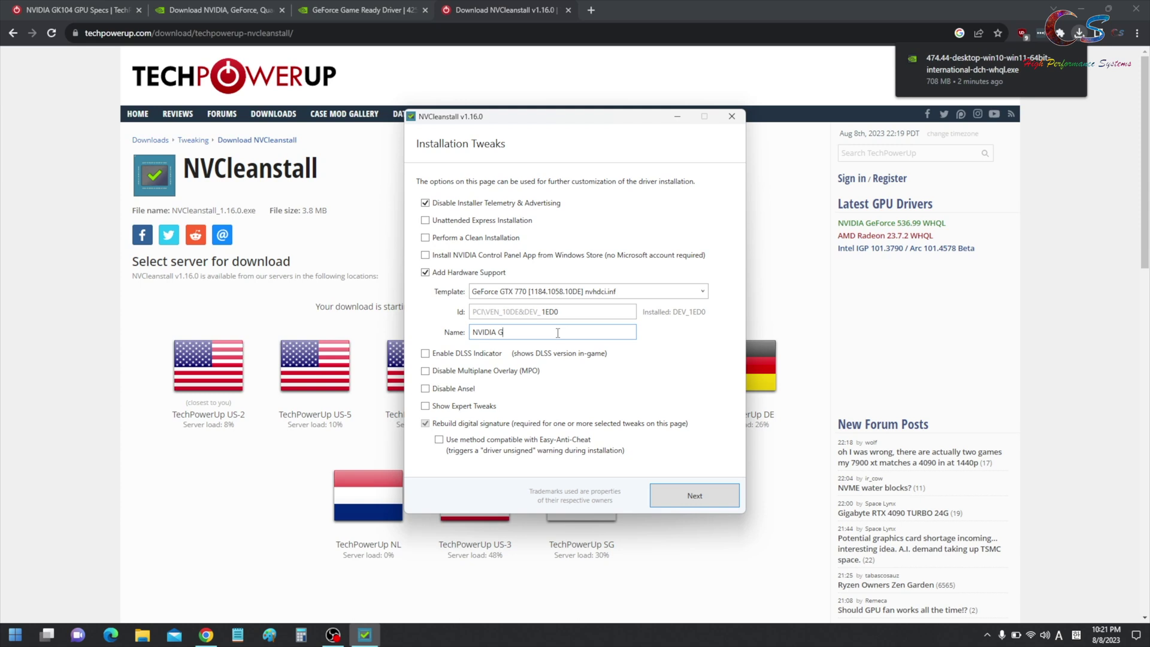
type("eForce GTX 880M")
left_click(439, 440)
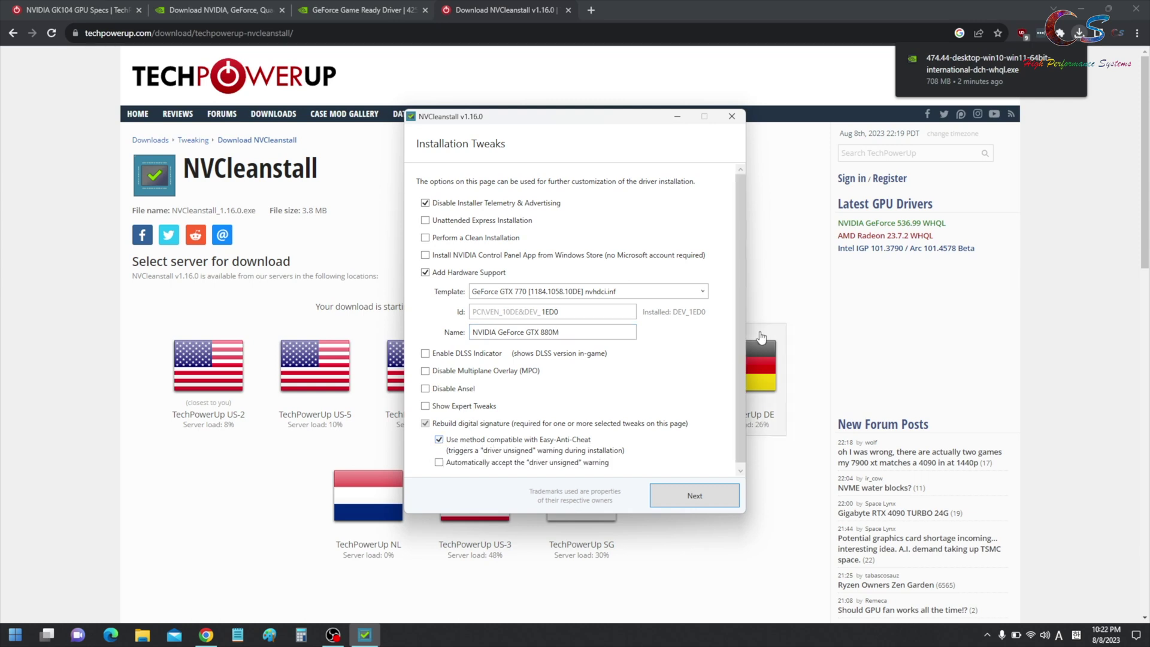
left_click_drag(743, 322, 735, 436)
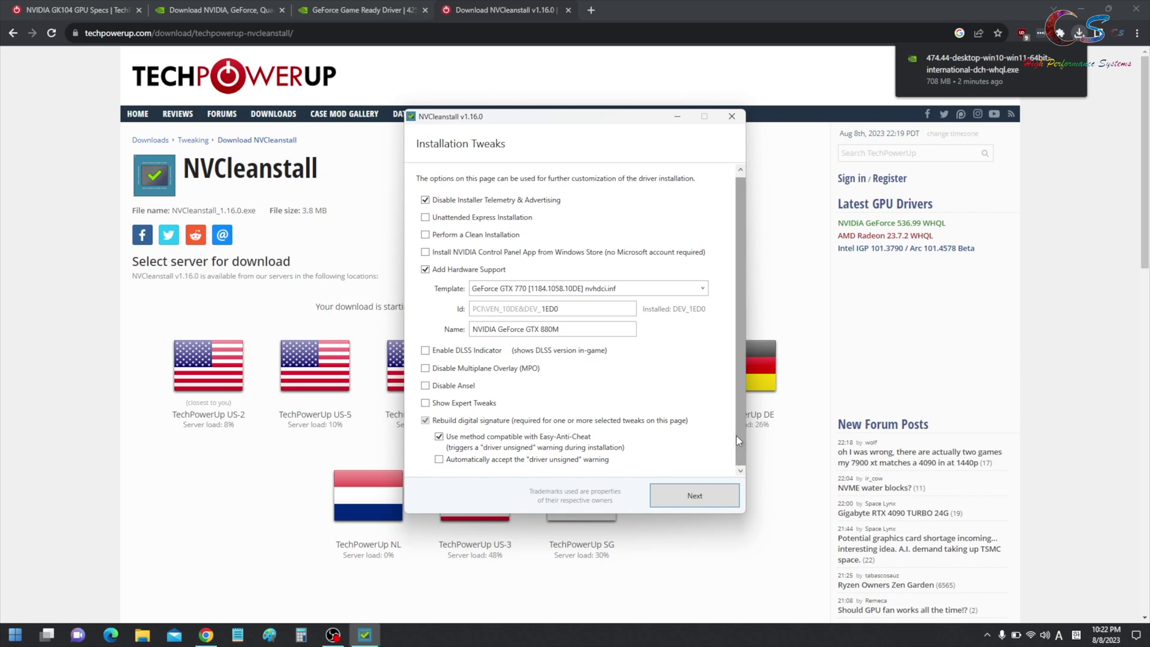
left_click(699, 500)
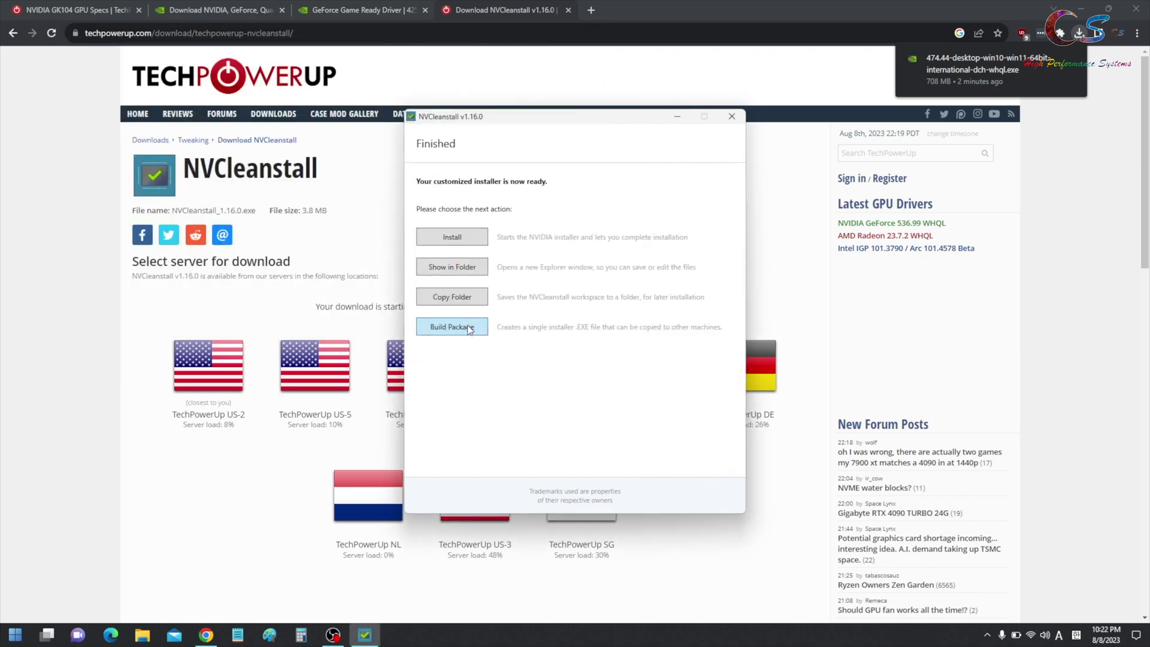
Build the customized 474.44 driver as a single installer package, saved under the default file name
left_click(469, 328)
left_click(876, 428)
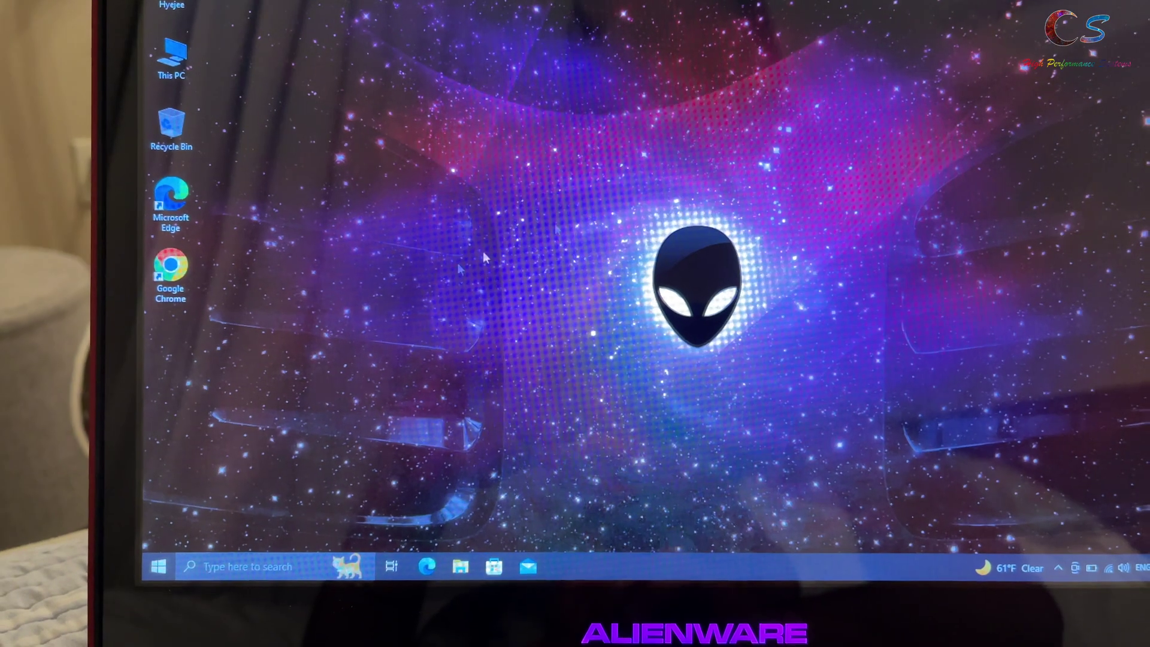
From Windows Settings > Update & Security > Recovery, restart into advanced startup
key("super")
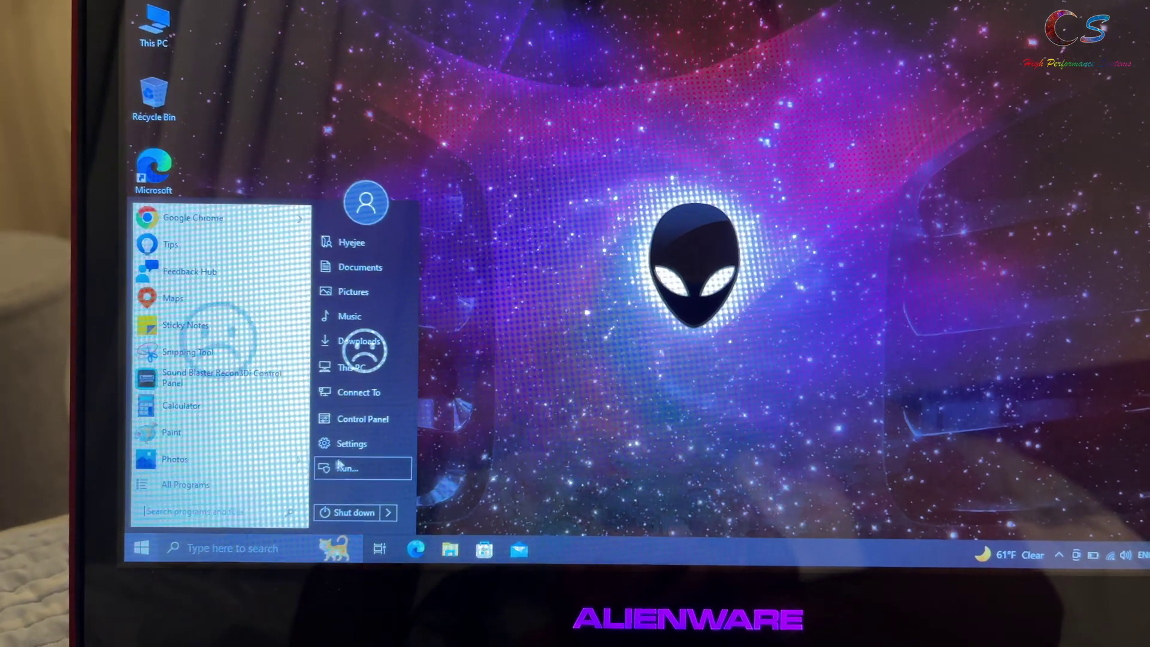
left_click(335, 444)
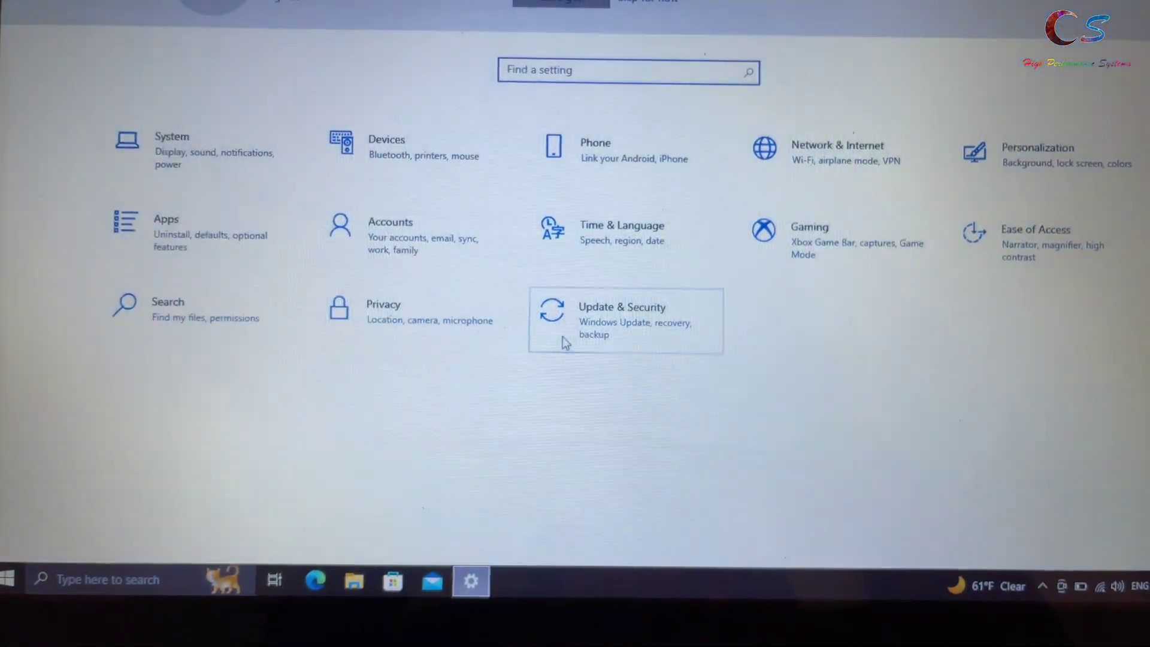
left_click(565, 338)
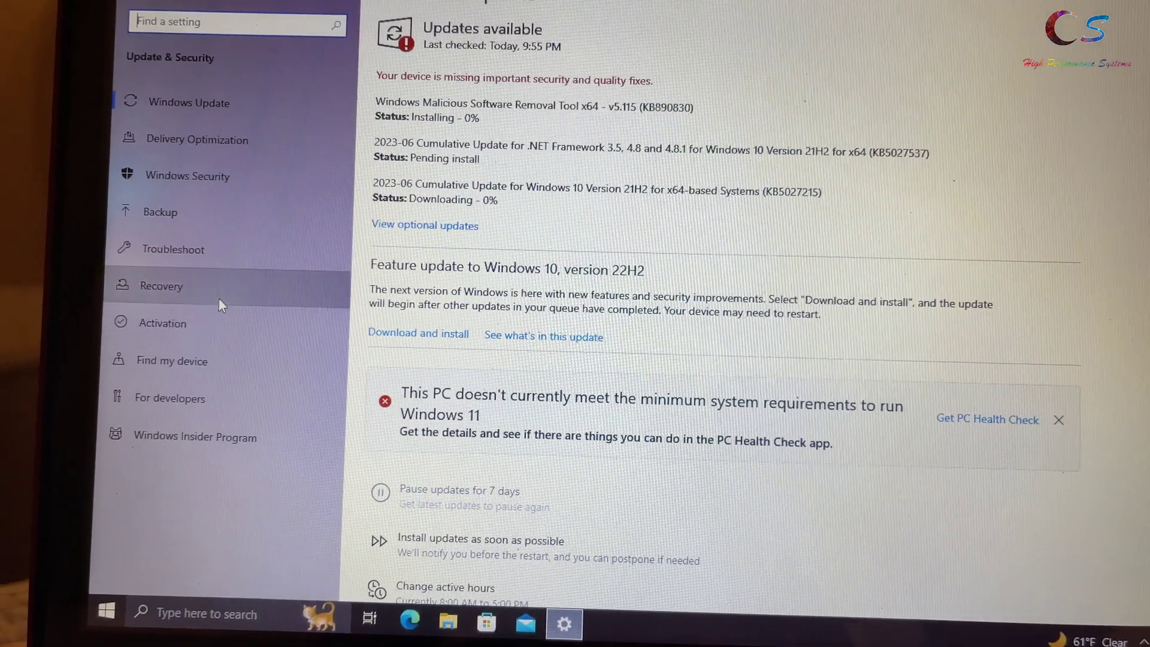
left_click(218, 286)
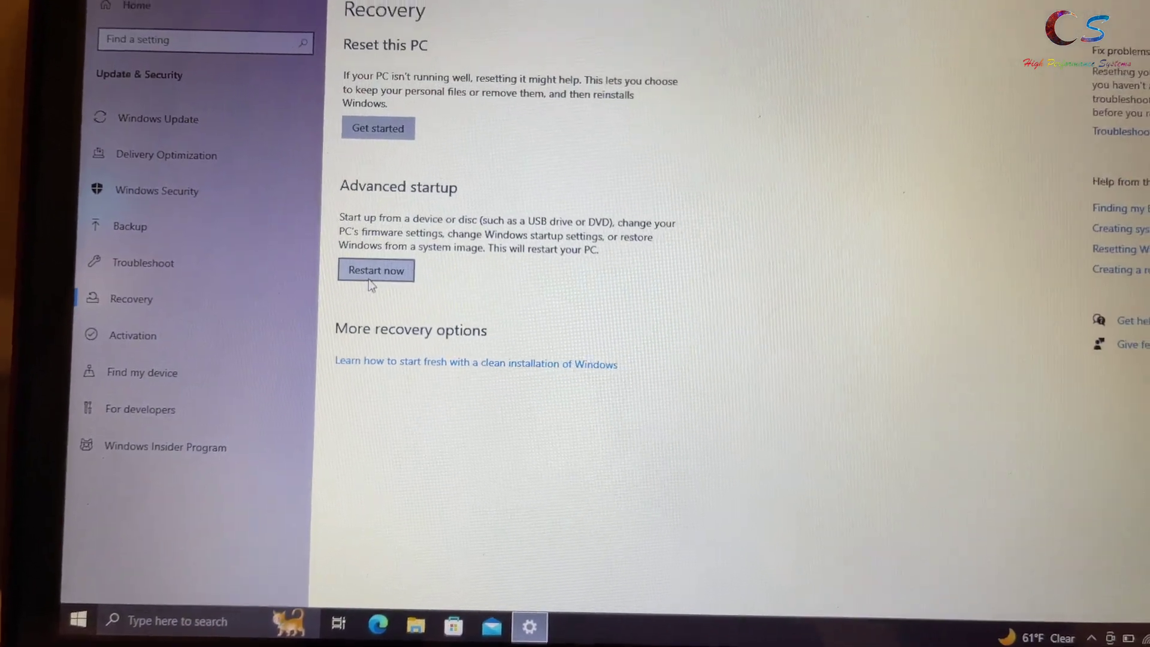
left_click(383, 267)
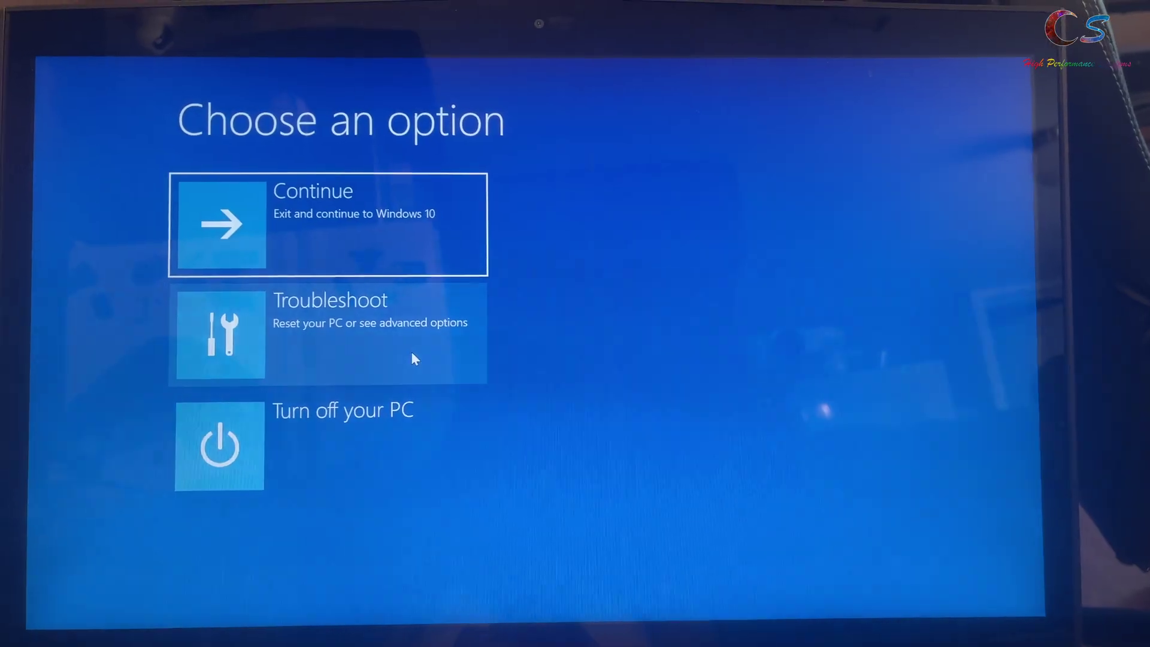
Go to Troubleshoot > Advanced options > Startup Settings and restart to choose a startup mode
left_click(413, 354)
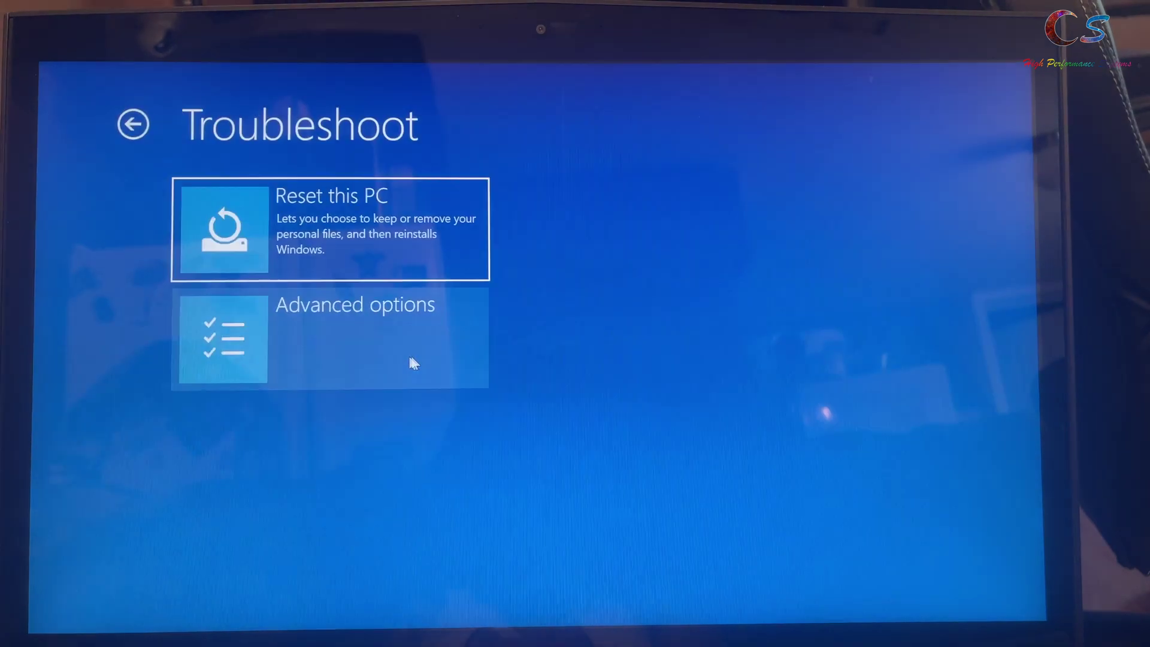
left_click(359, 350)
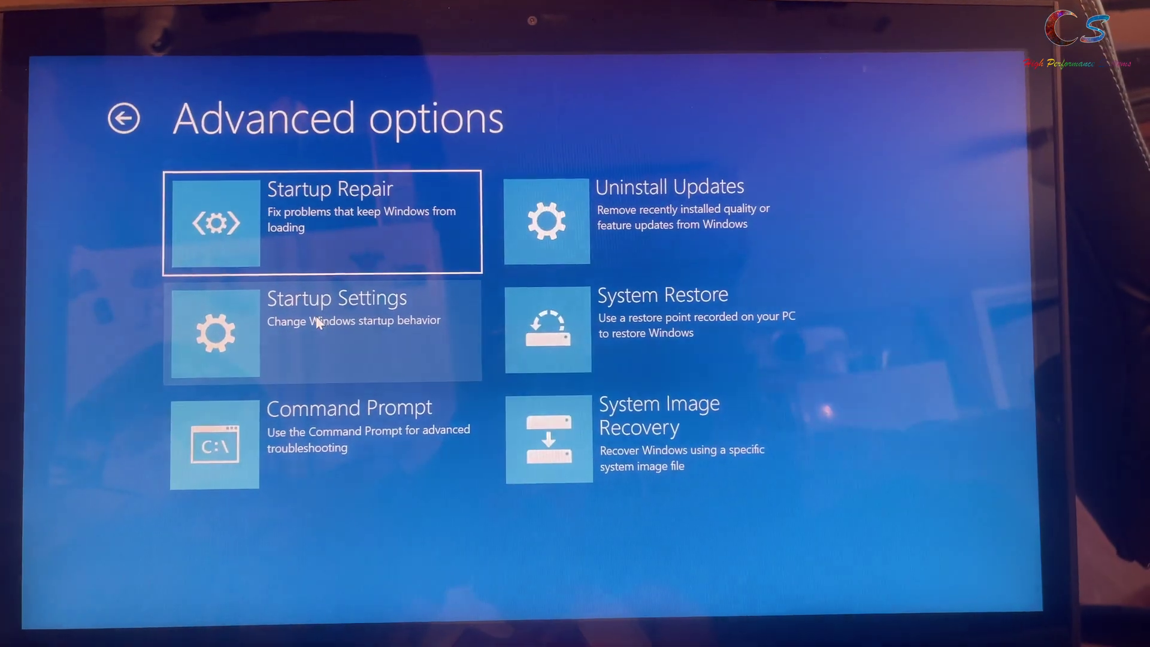
left_click(318, 322)
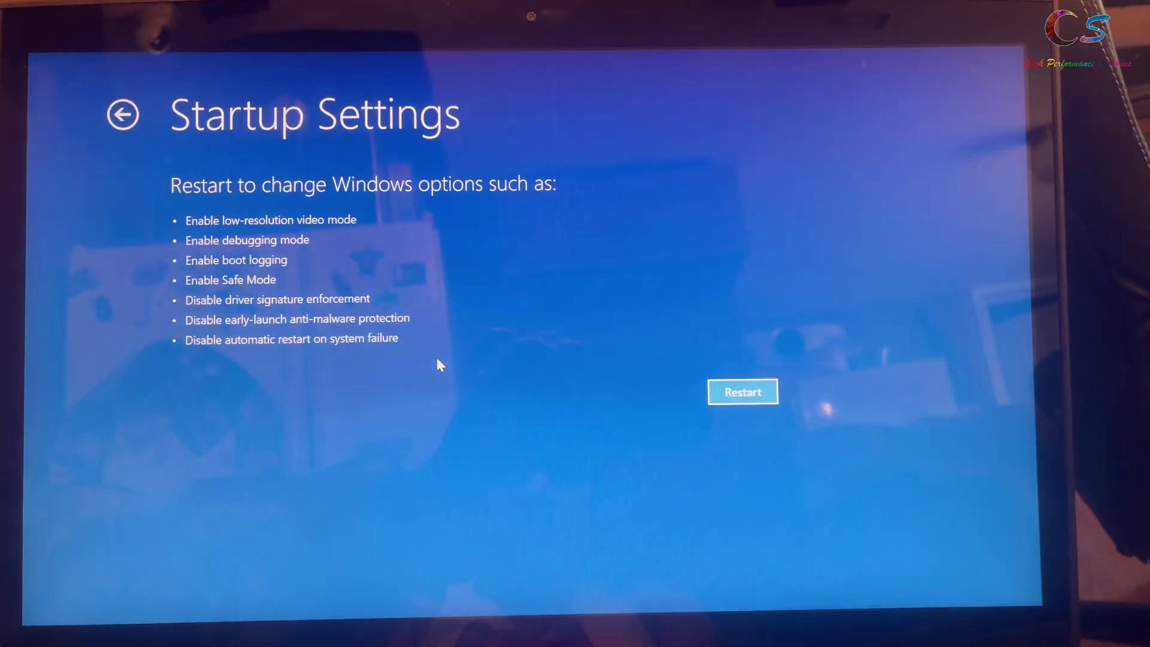
left_click(749, 399)
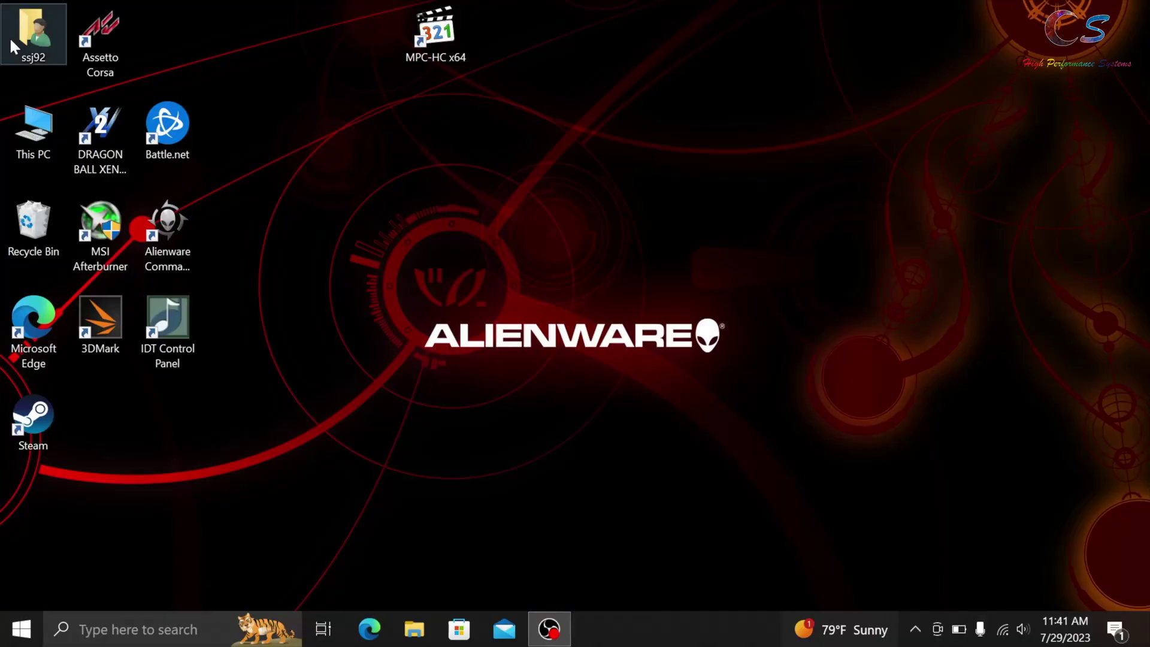
Run NVCleanstall_NVIDIA_474.44_Setup.exe from the Downloads folder and confirm launching it
double_click(11, 40)
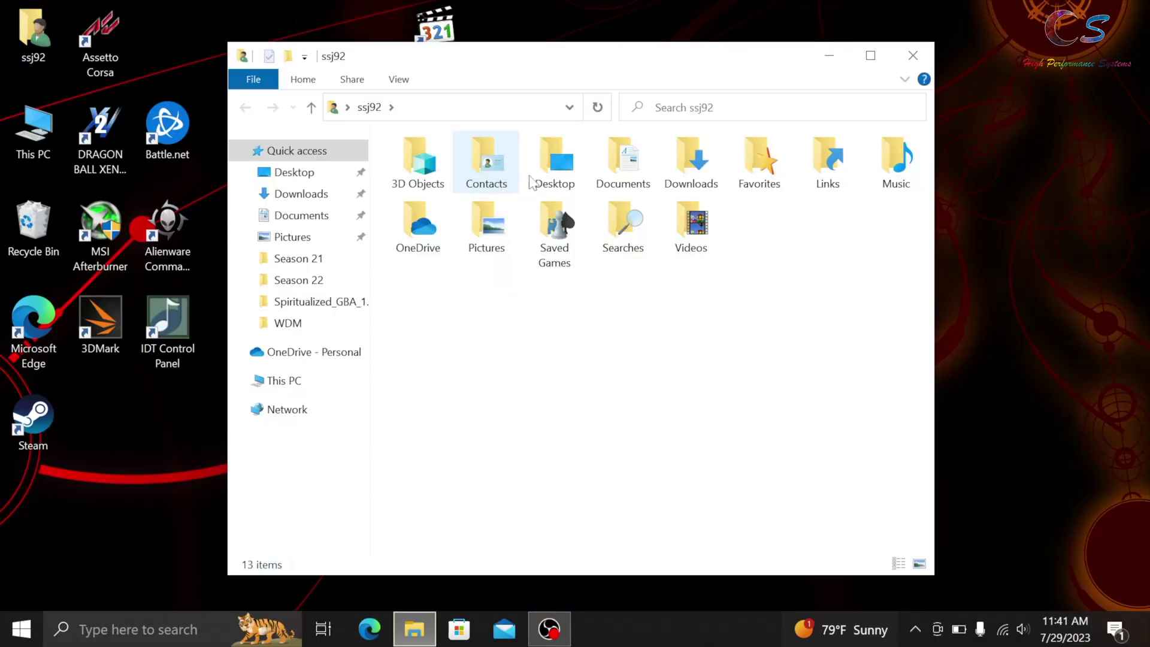
double_click(681, 158)
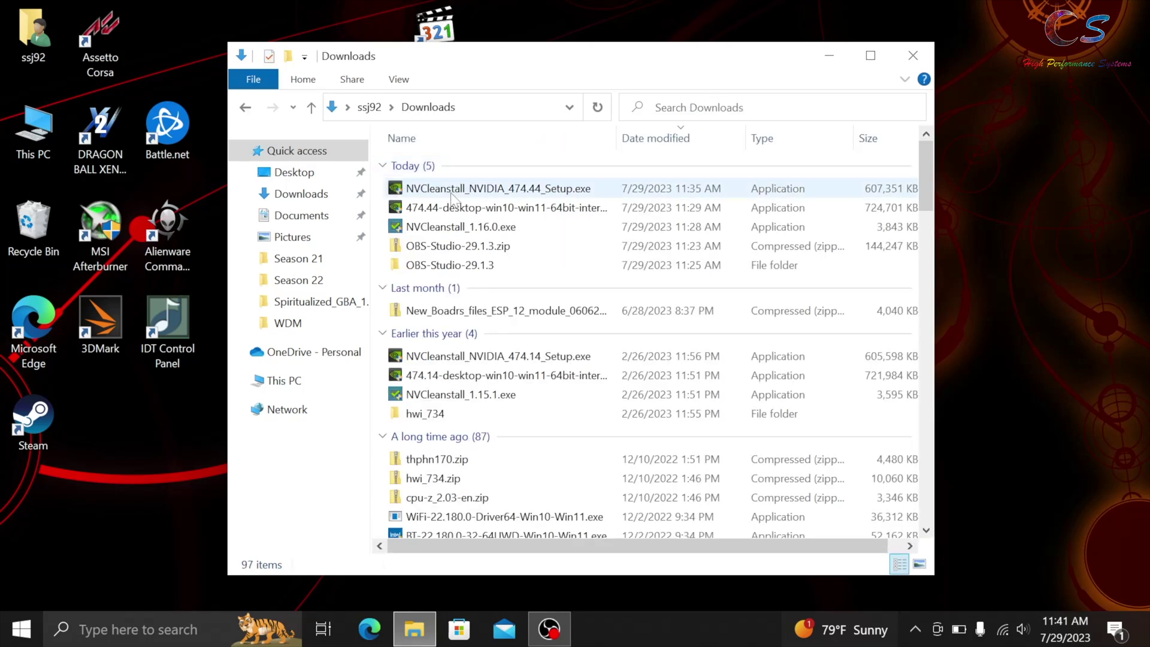
left_click(440, 189)
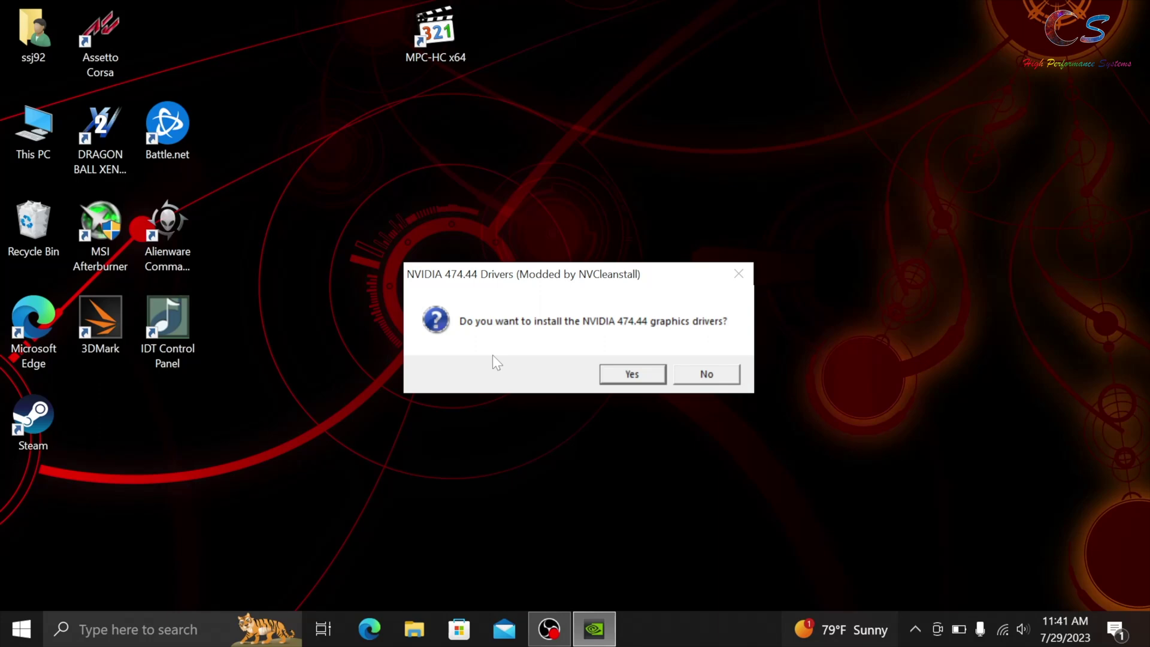
left_click(630, 371)
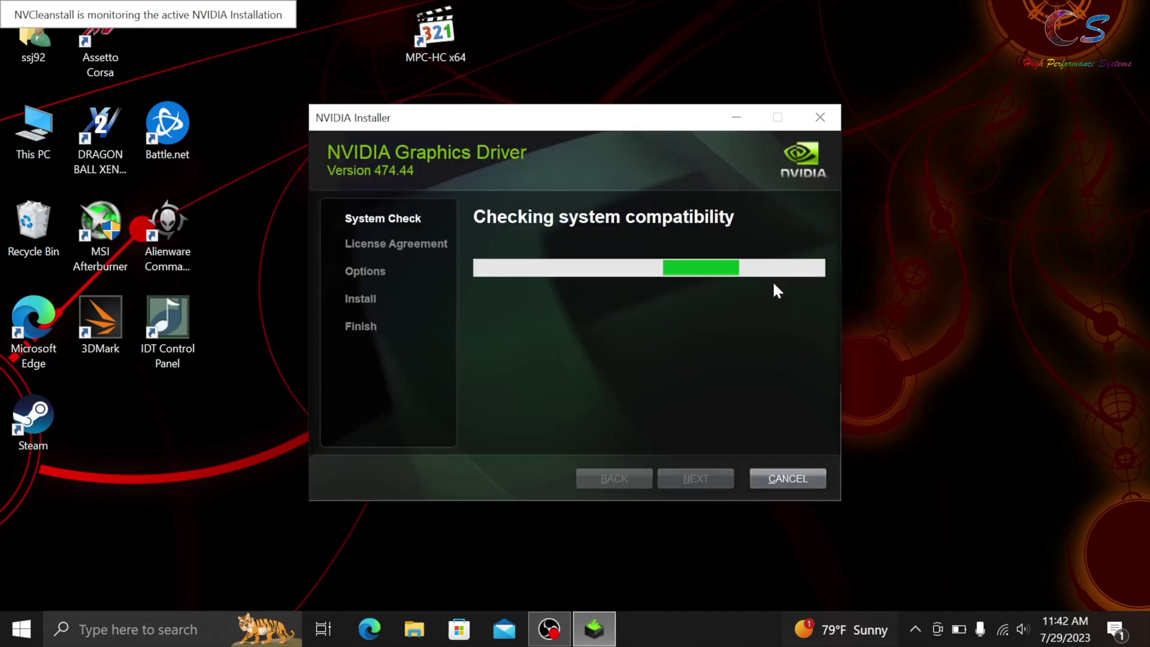
Accept the license, choose Custom installation, install, and allow the unsigned driver anyway
key("Return")
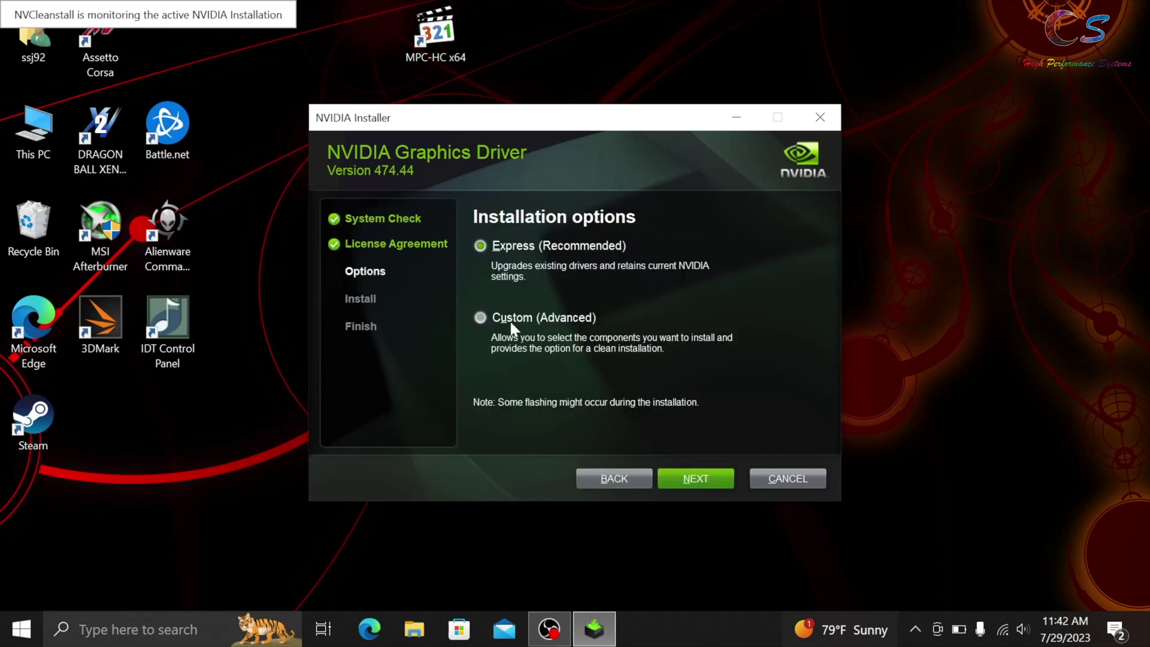
left_click(511, 323)
left_click(694, 479)
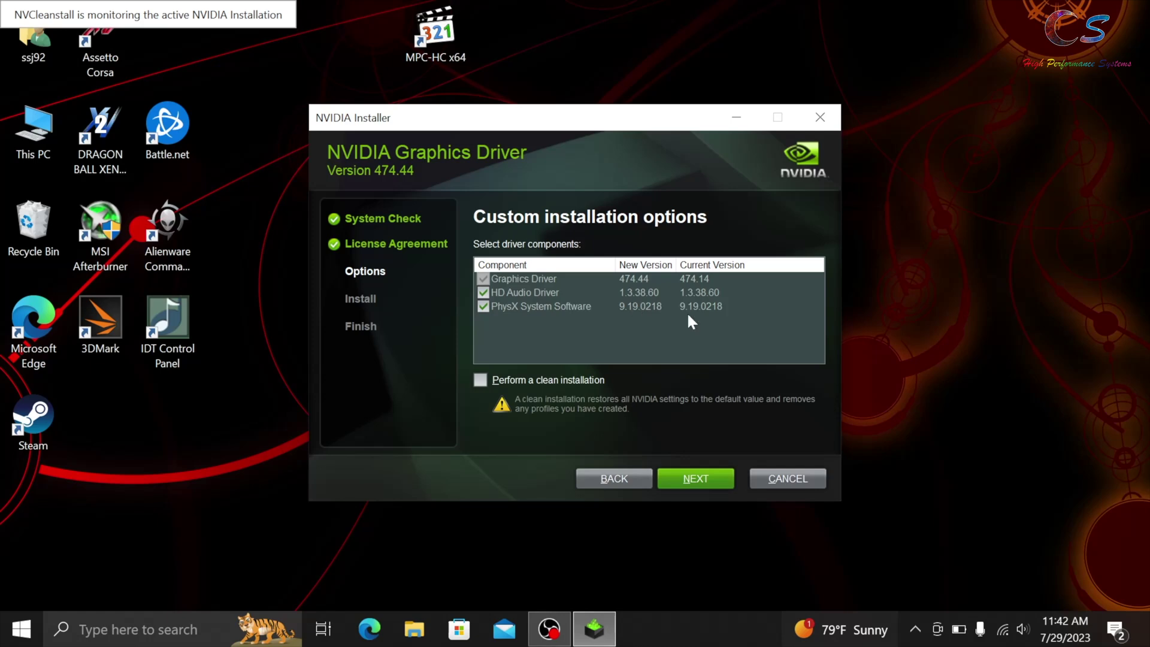
key("Return")
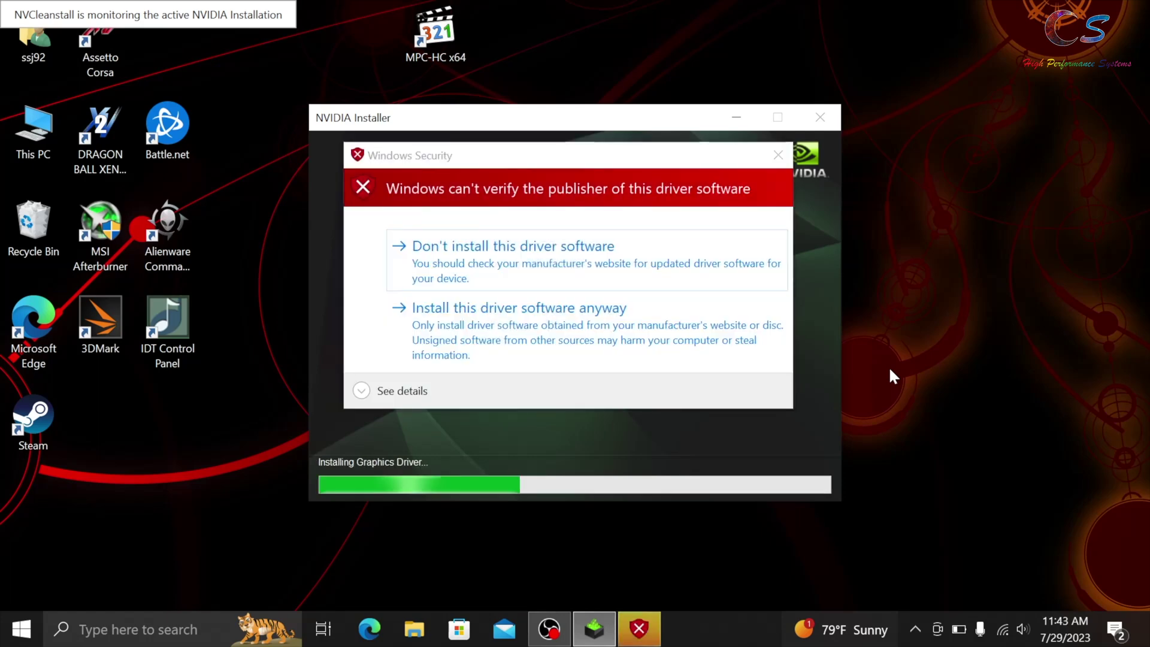
left_click(524, 332)
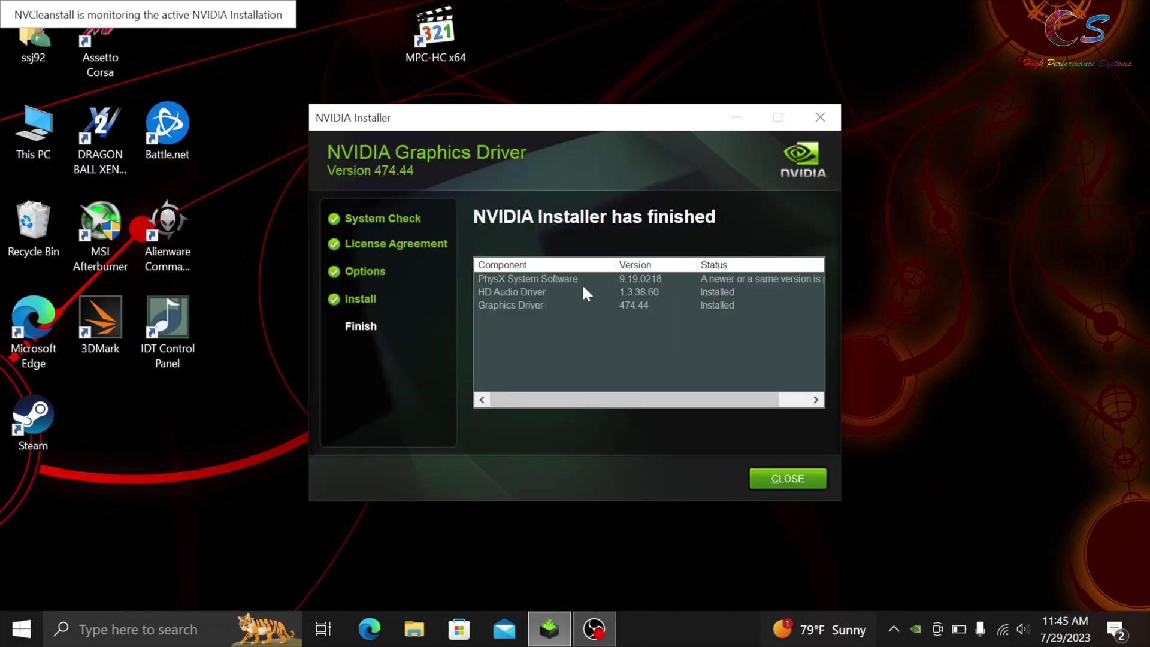
Close the finished NVIDIA installer and open NVIDIA Control Panel from the desktop
left_click(769, 479)
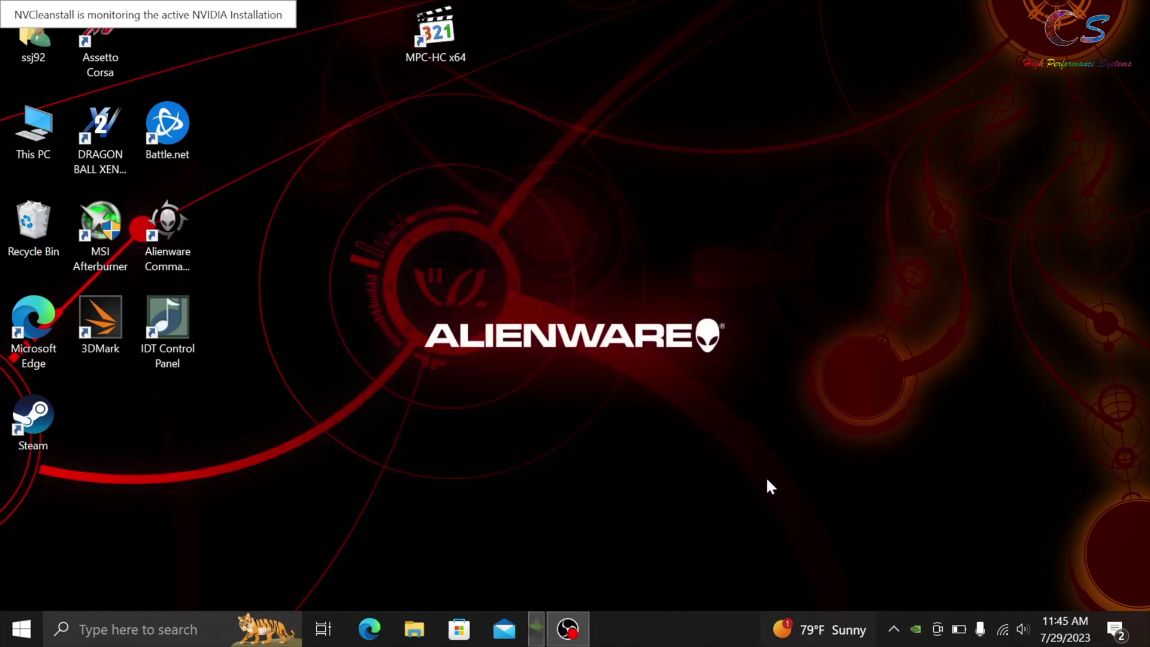
right_click(468, 257)
left_click(518, 375)
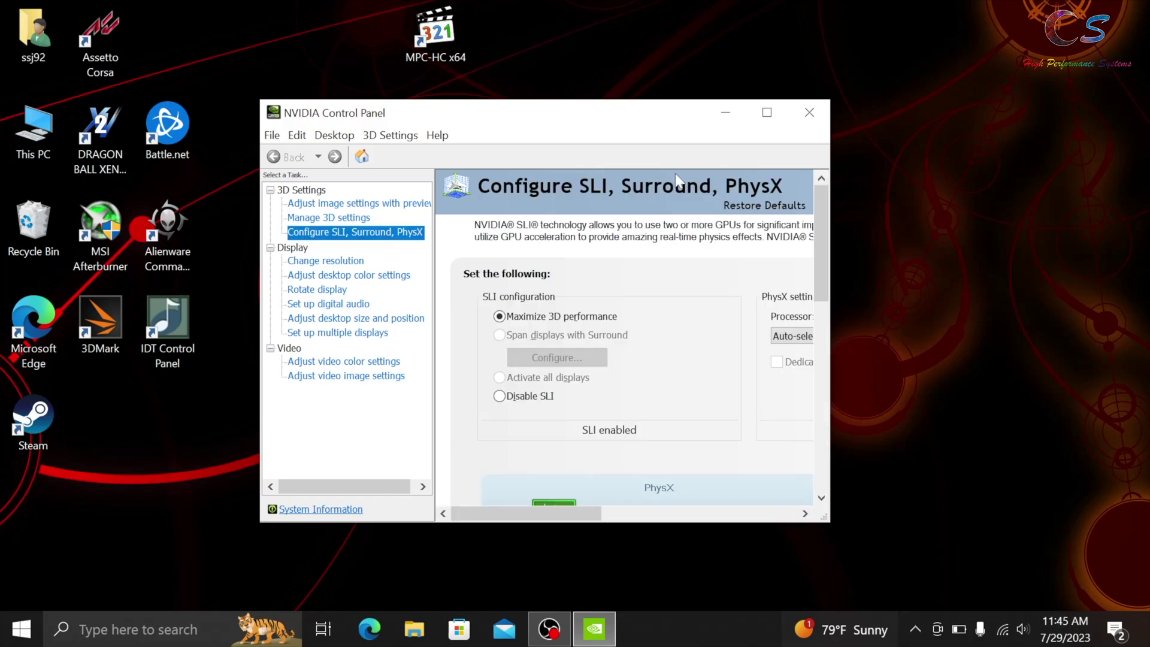
Maximize NVIDIA Control Panel and show Help > System Information to confirm driver 474.44
double_click(672, 120)
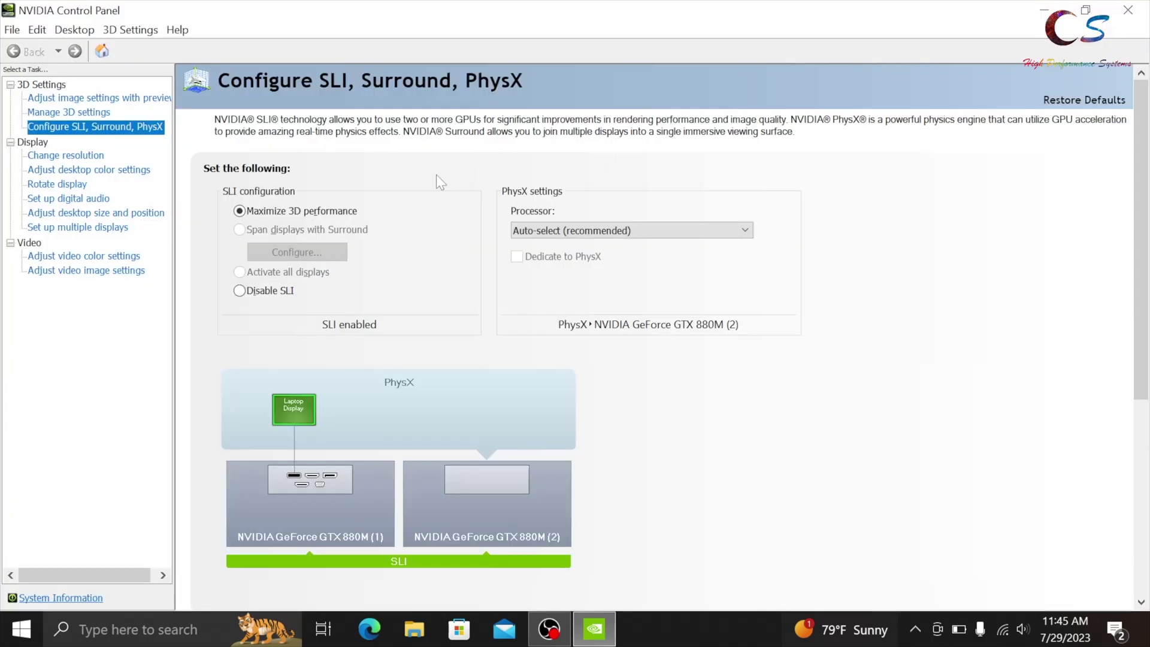
left_click(176, 37)
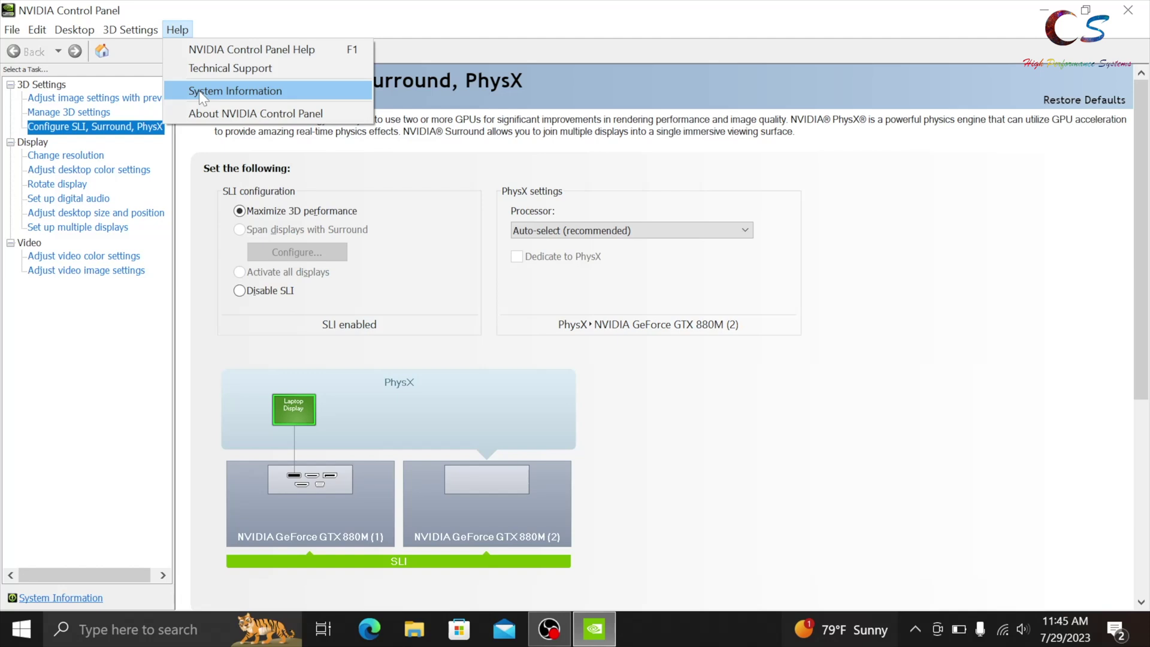
left_click(240, 91)
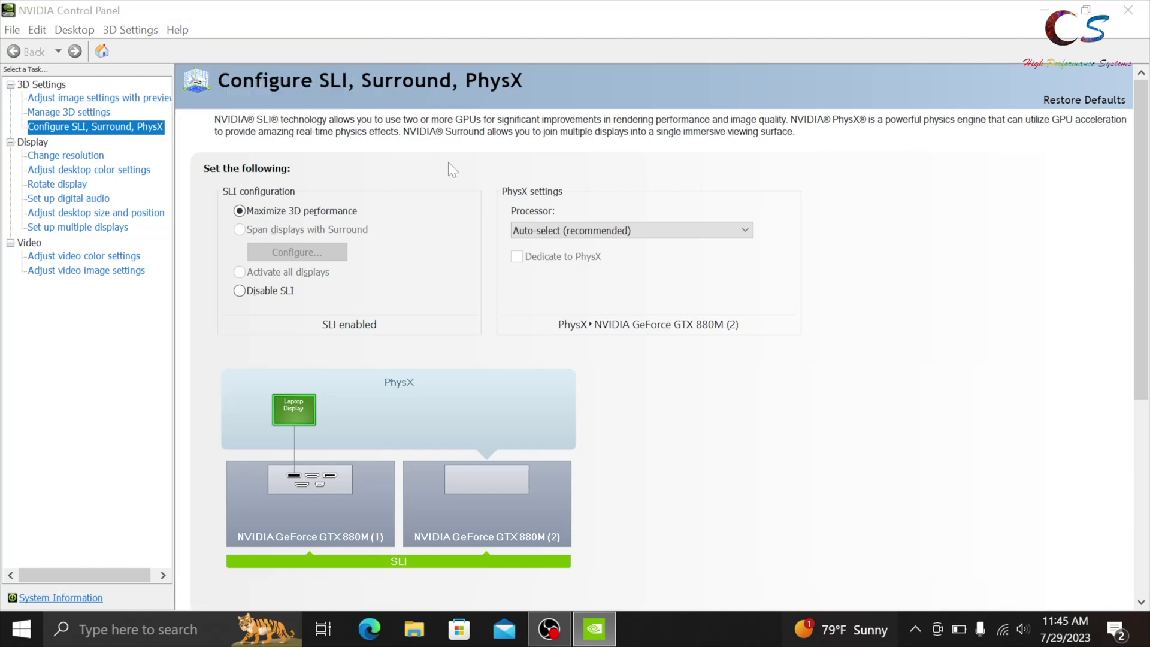